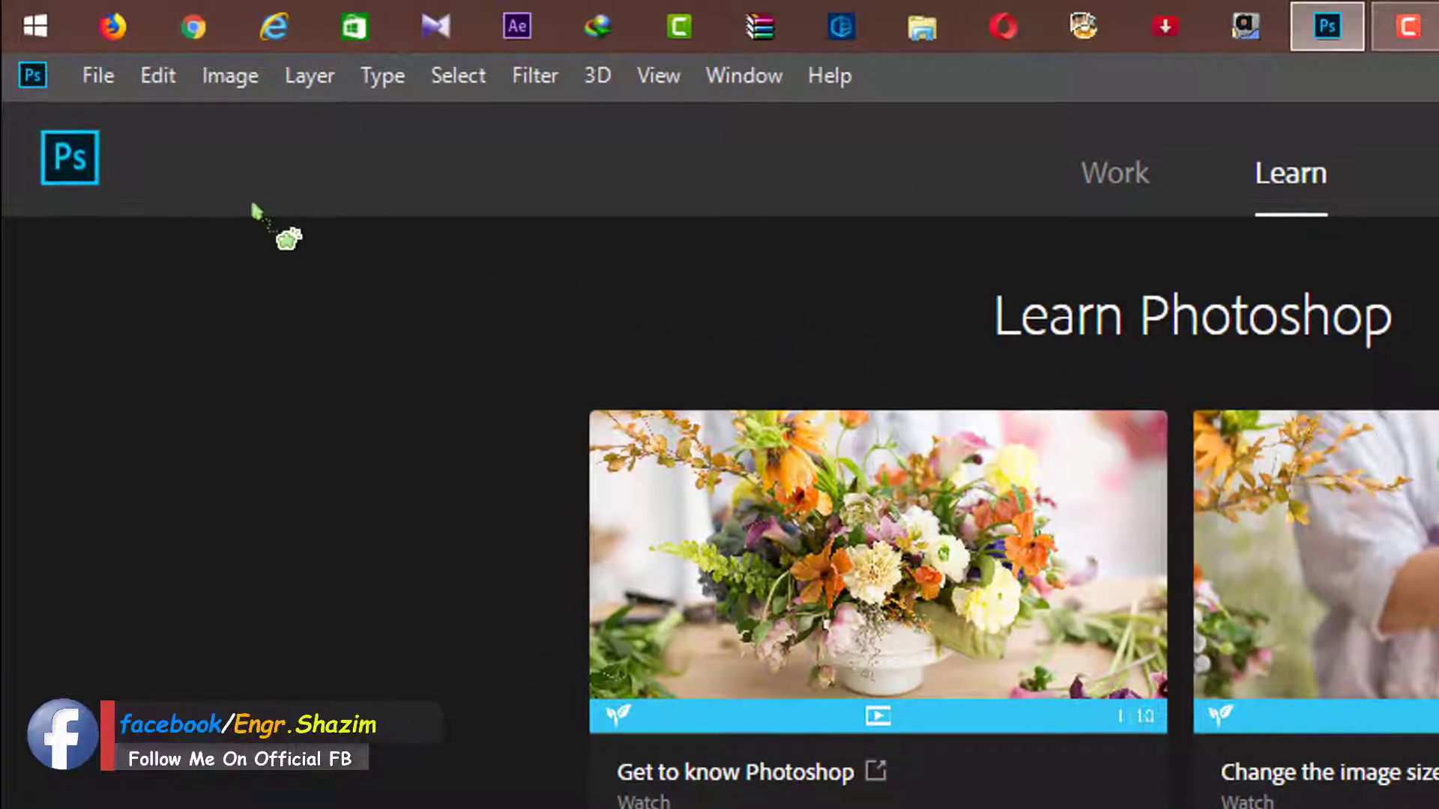
Step: Open the PDF Presentation dialog from the File > Automate menu
{"action": "left_click", "coordinate": [88, 81]}
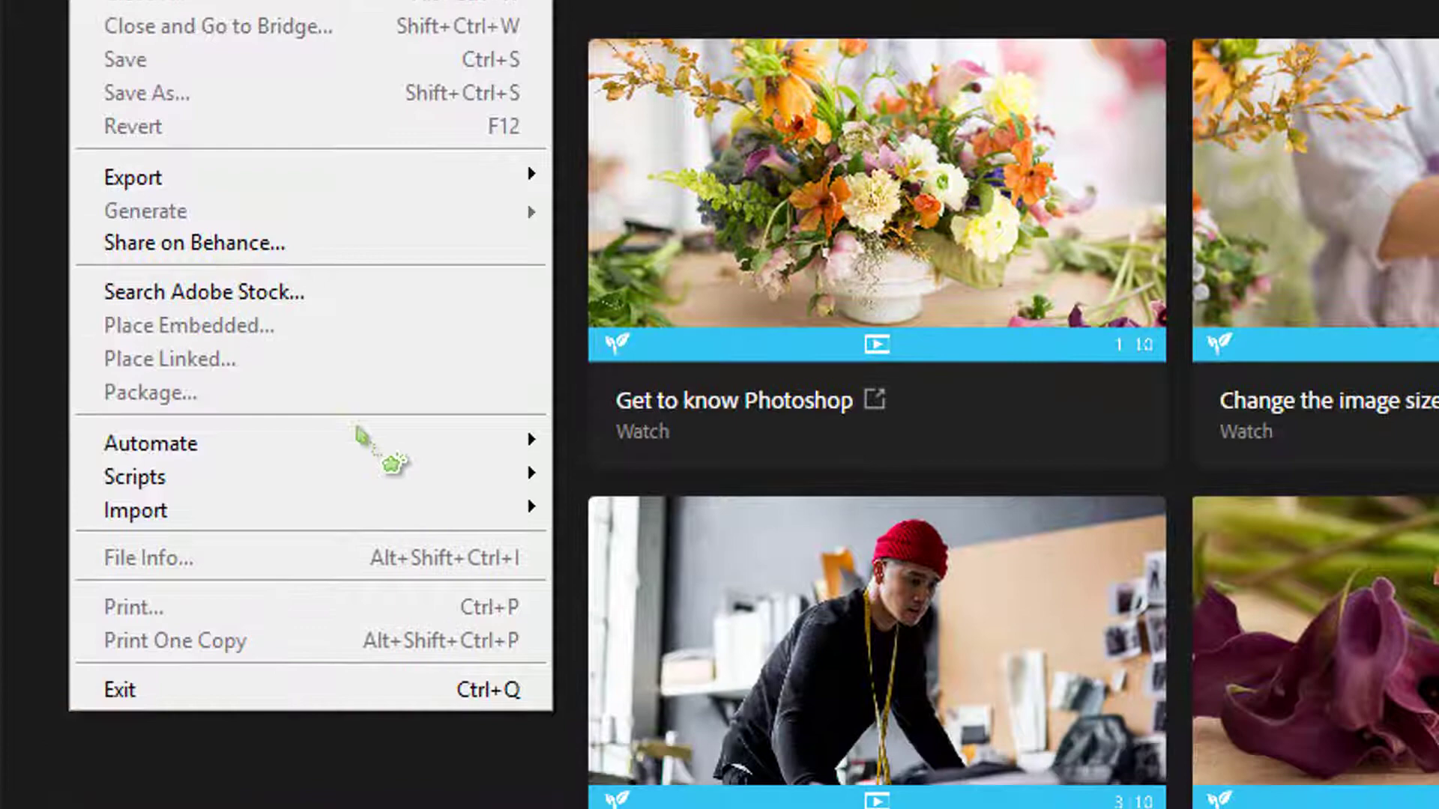
{"action": "mouse_move", "coordinate": [360, 435]}
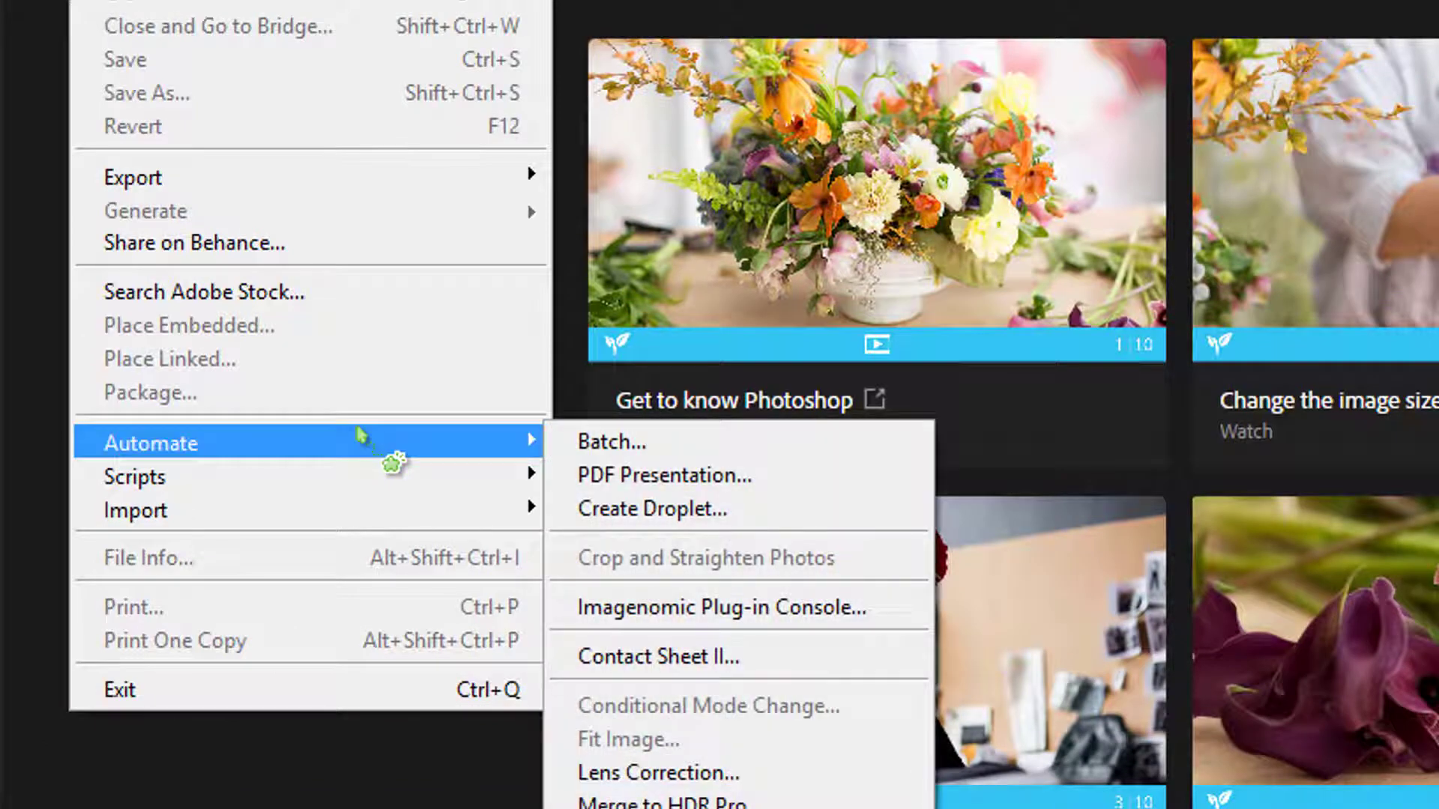
{"action": "left_click", "coordinate": [739, 486]}
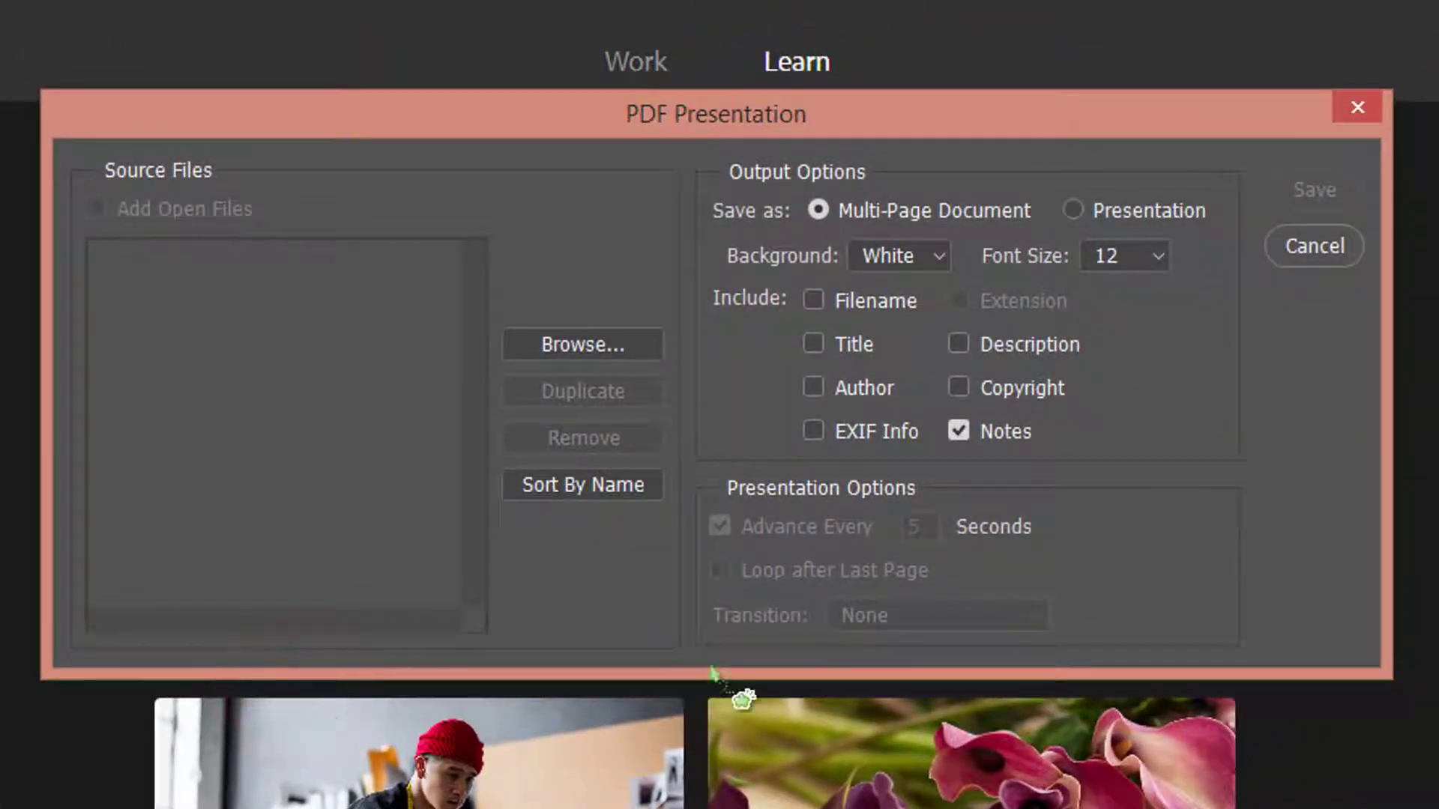
{"action": "left_click", "coordinate": [1161, 256]}
{"action": "left_click", "coordinate": [1162, 256]}
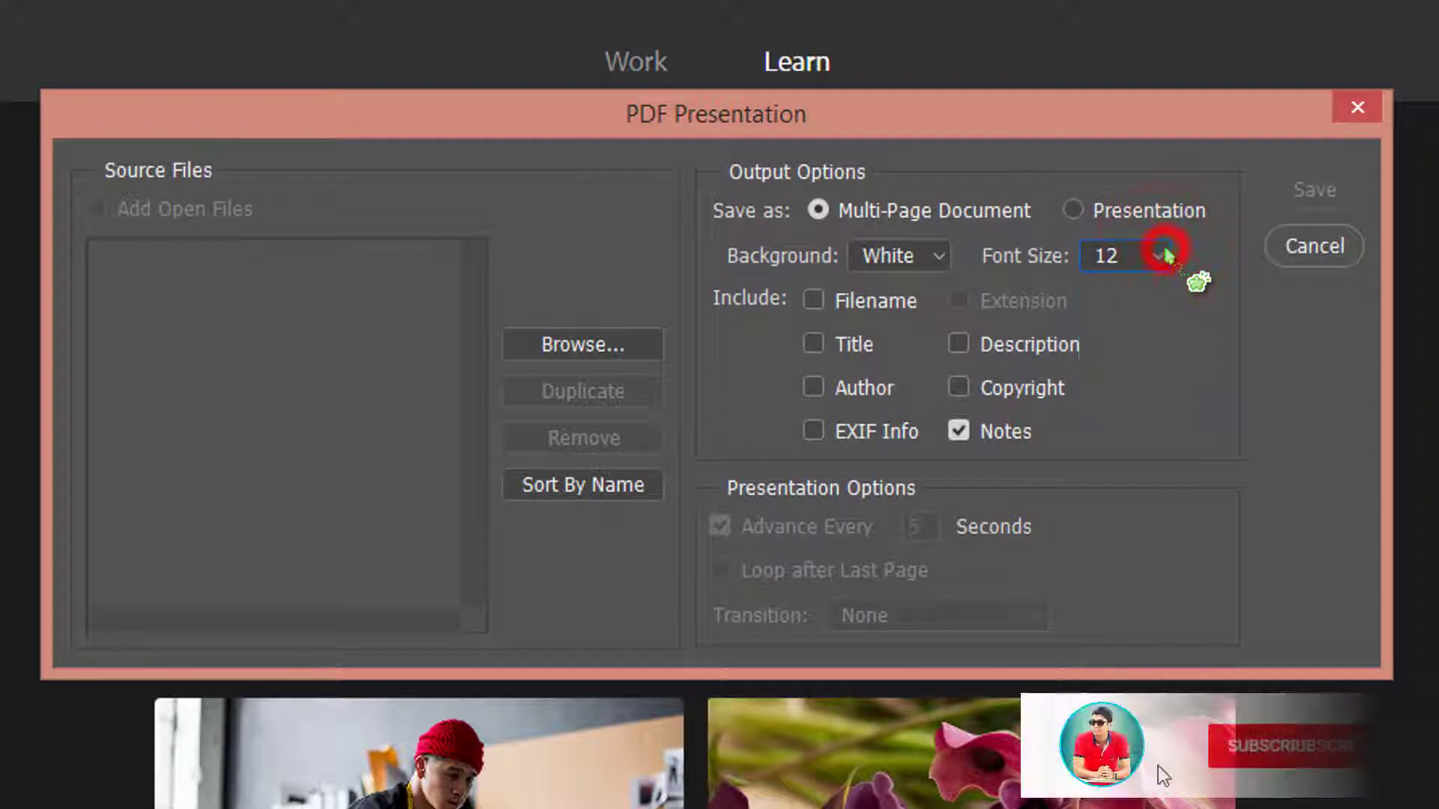
{"action": "left_click", "coordinate": [858, 212]}
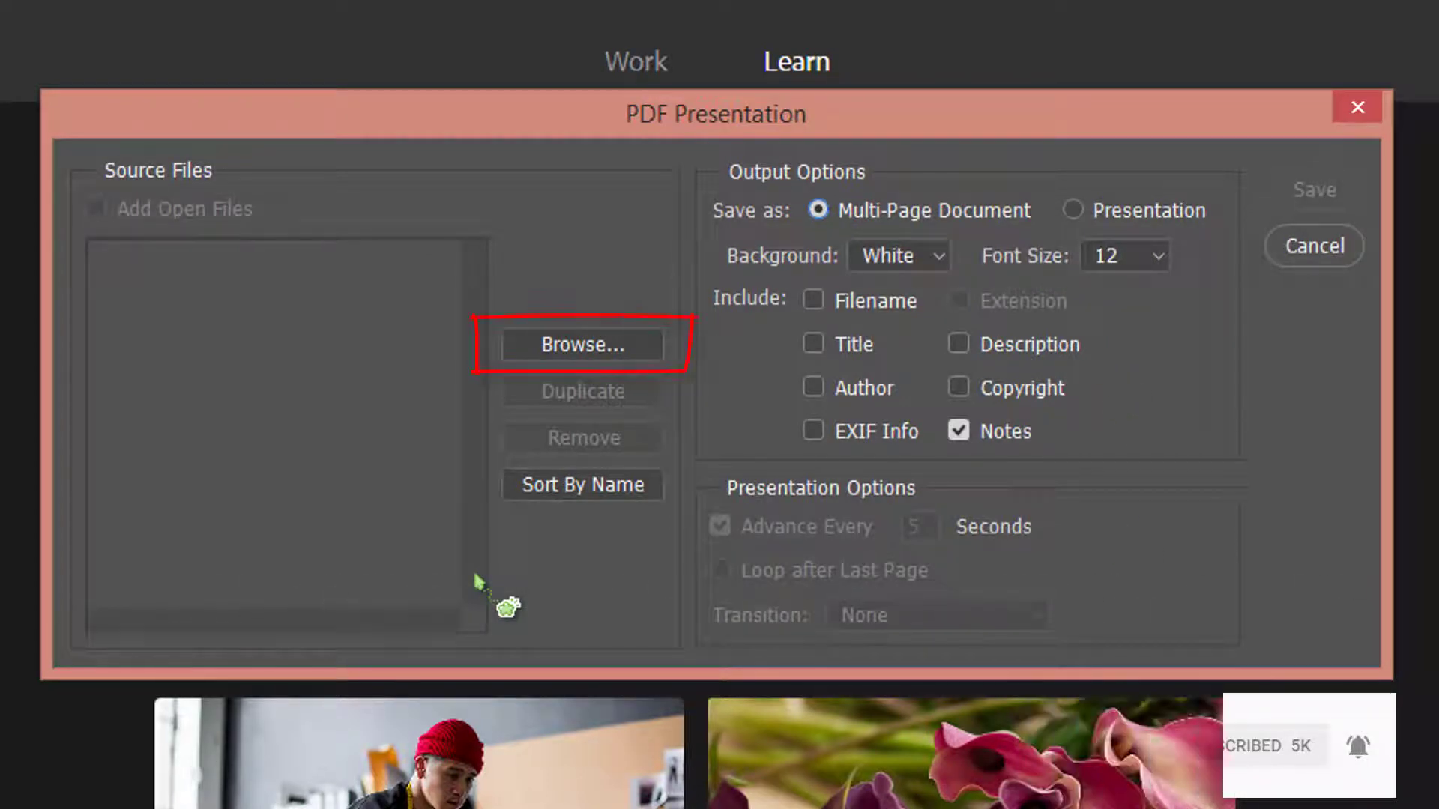
Step: Add the three JPG photos as source files and order them (3), (2), (1)
{"action": "left_click", "coordinate": [596, 346]}
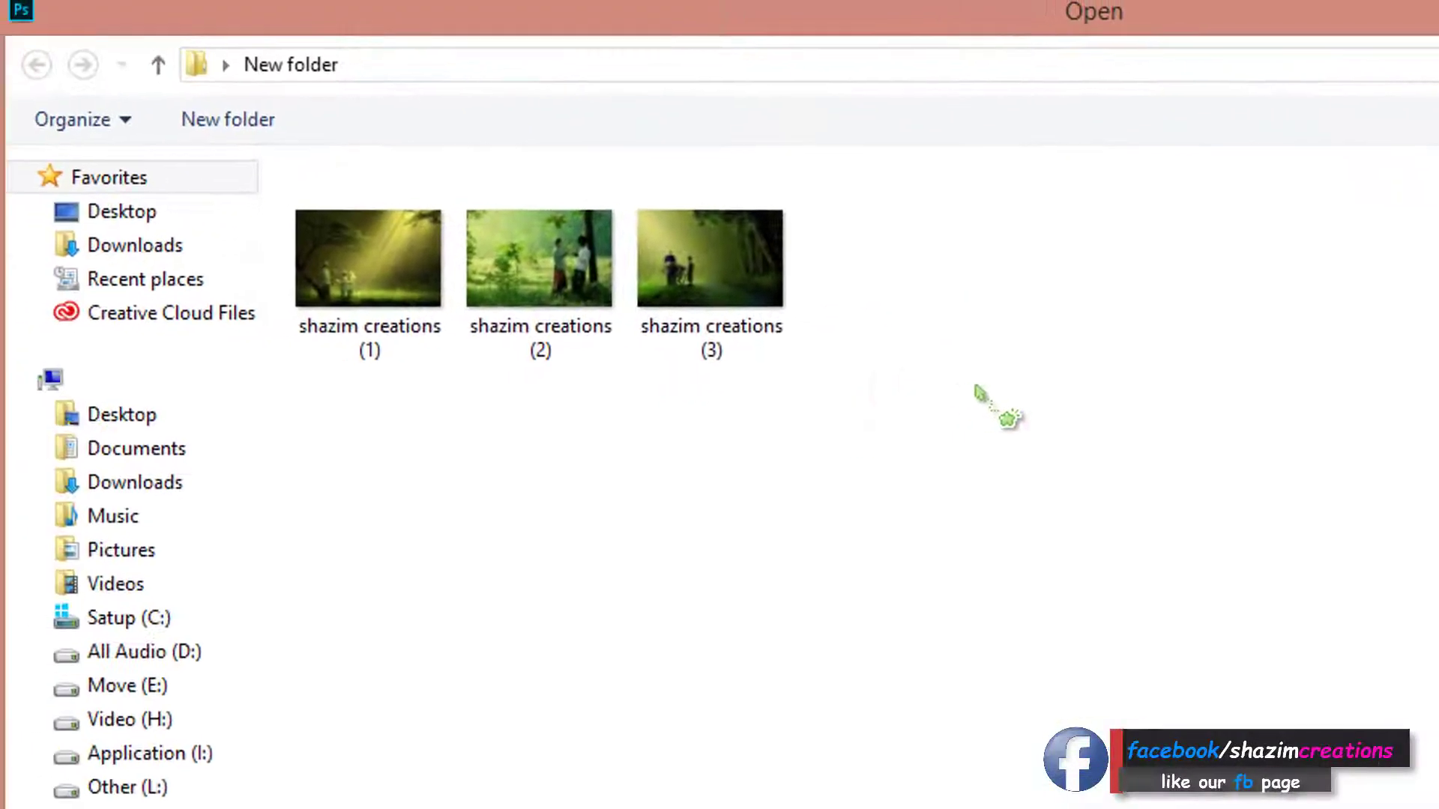
{"action": "left_click_drag", "start_coordinate": [983, 388], "coordinate": [389, 309]}
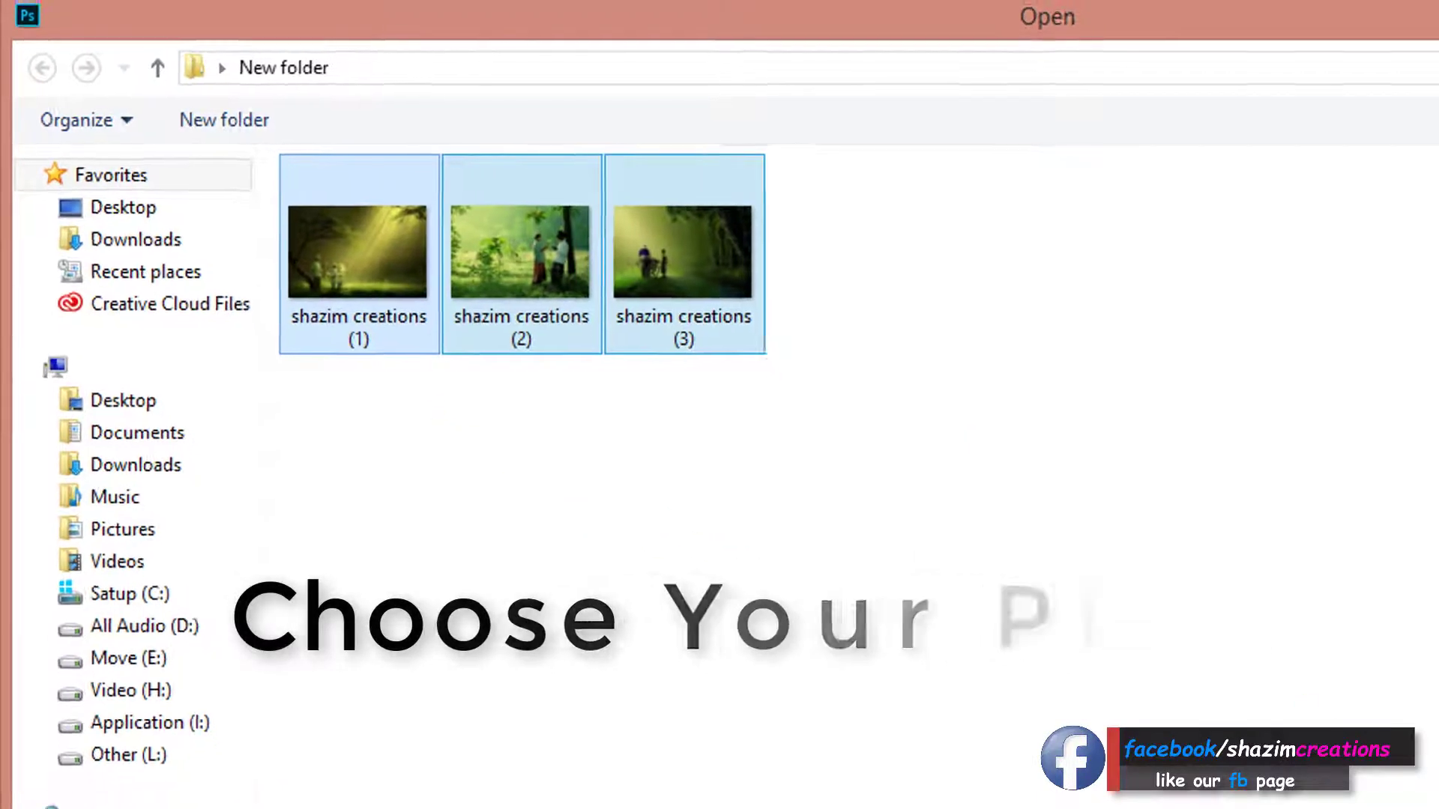
{"action": "left_click", "coordinate": [1248, 772]}
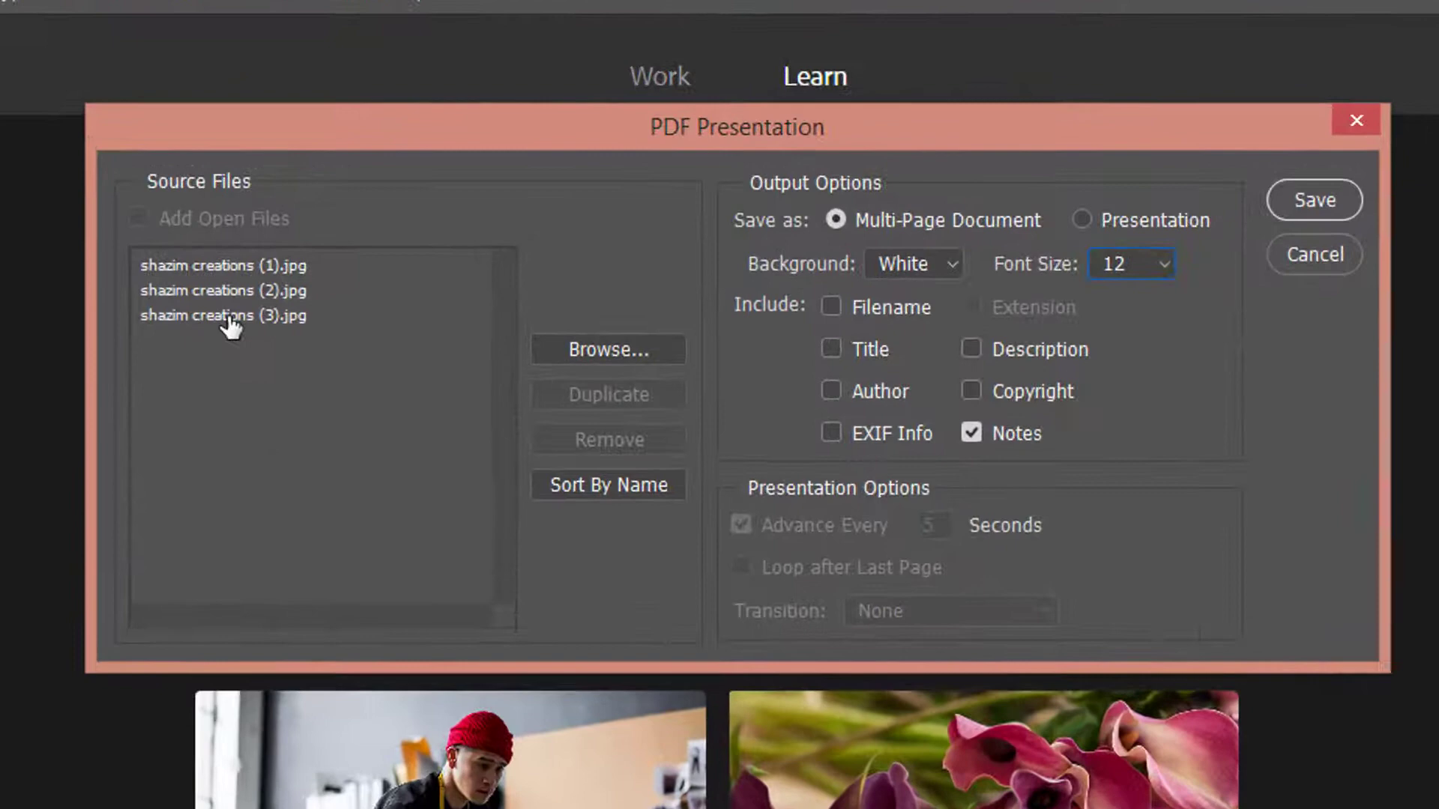
{"action": "mouse_move", "coordinate": [228, 321]}
{"action": "left_mouse_down"}
{"action": "mouse_move", "coordinate": [234, 276]}
{"action": "mouse_move", "coordinate": [210, 335]}
{"action": "left_mouse_up"}
{"action": "left_click", "coordinate": [256, 268]}
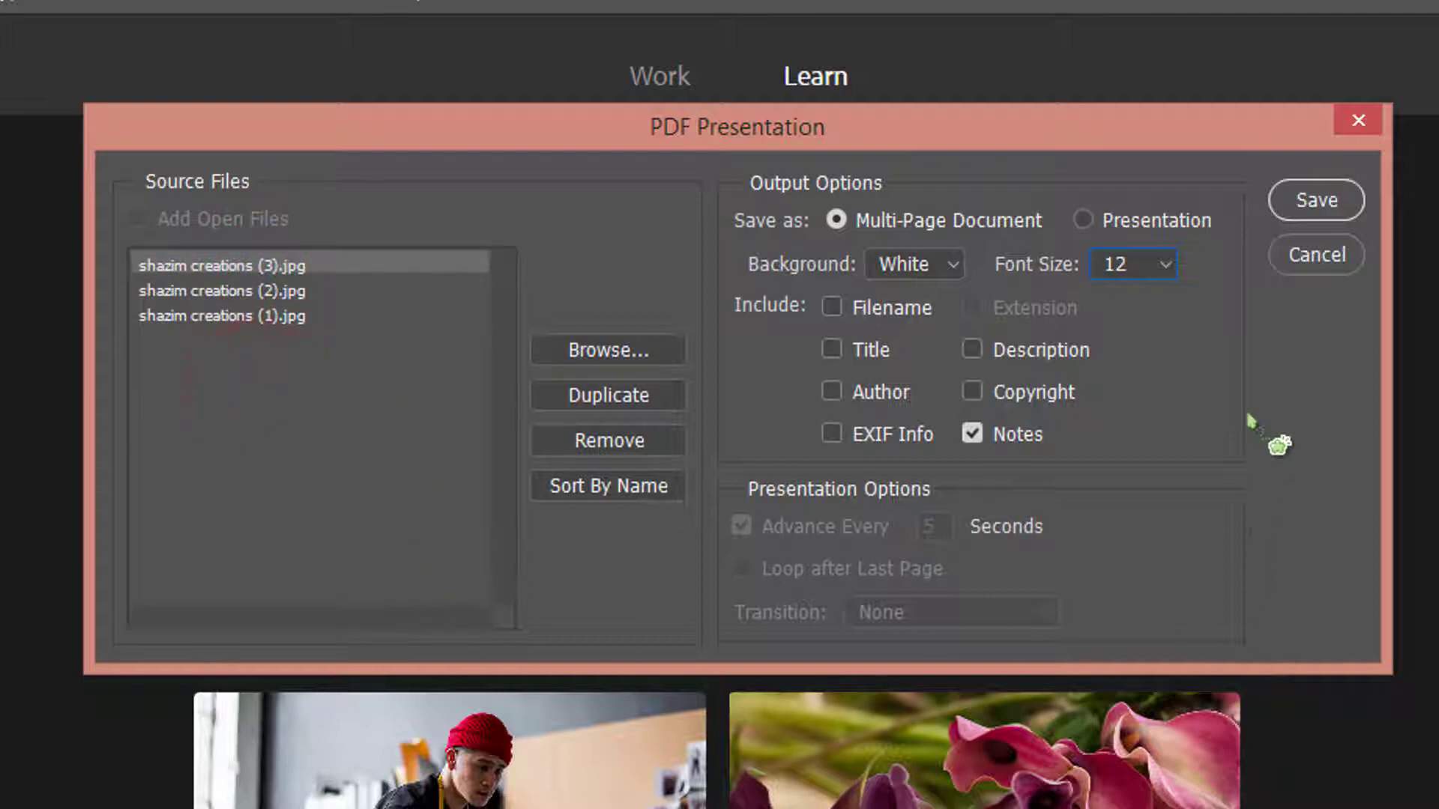
Step: Save the PDF as '01 Example' in New folder on the Desktop
{"action": "left_click", "coordinate": [1304, 201]}
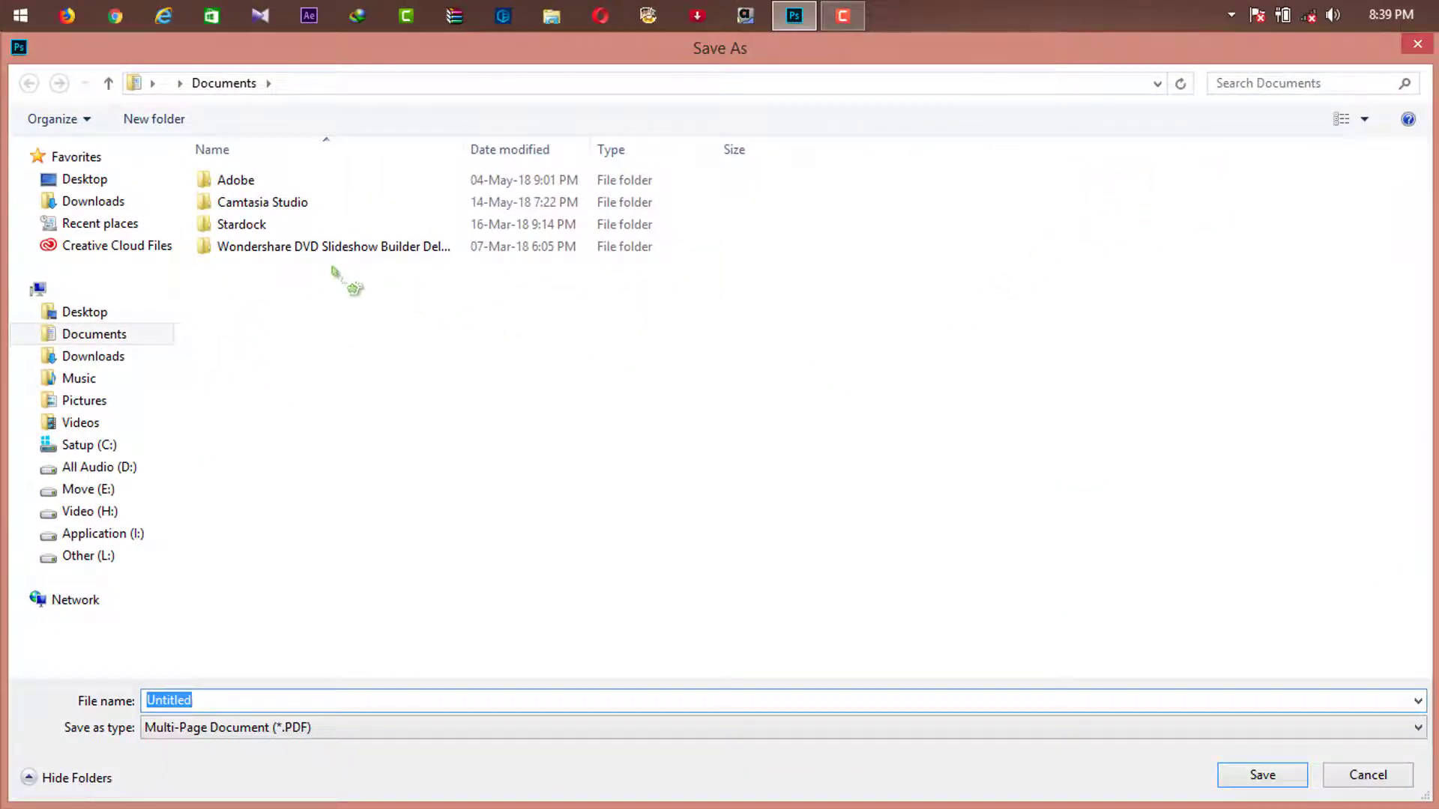
{"action": "left_click", "coordinate": [126, 315]}
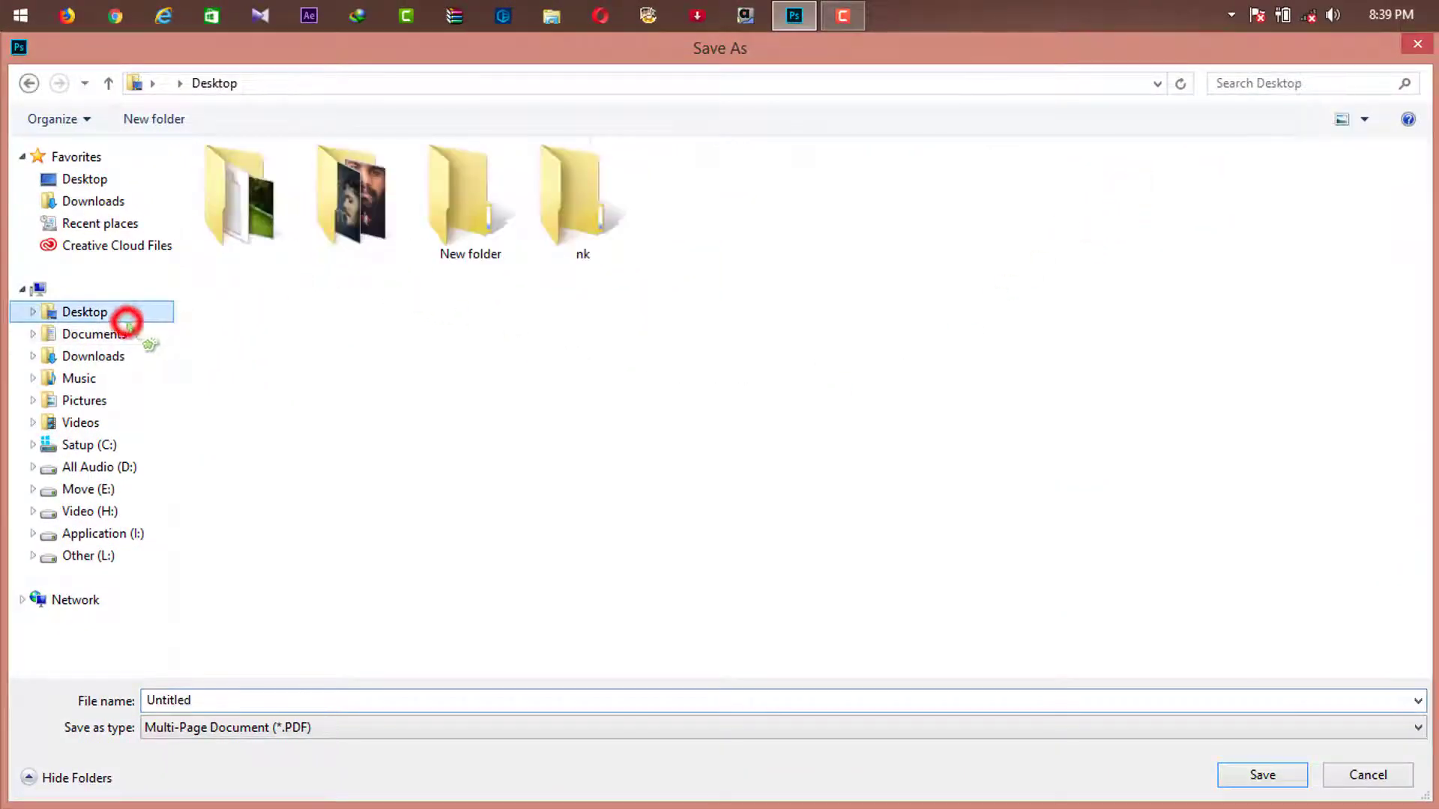
{"action": "double_click", "coordinate": [491, 236]}
{"action": "left_click", "coordinate": [483, 697]}
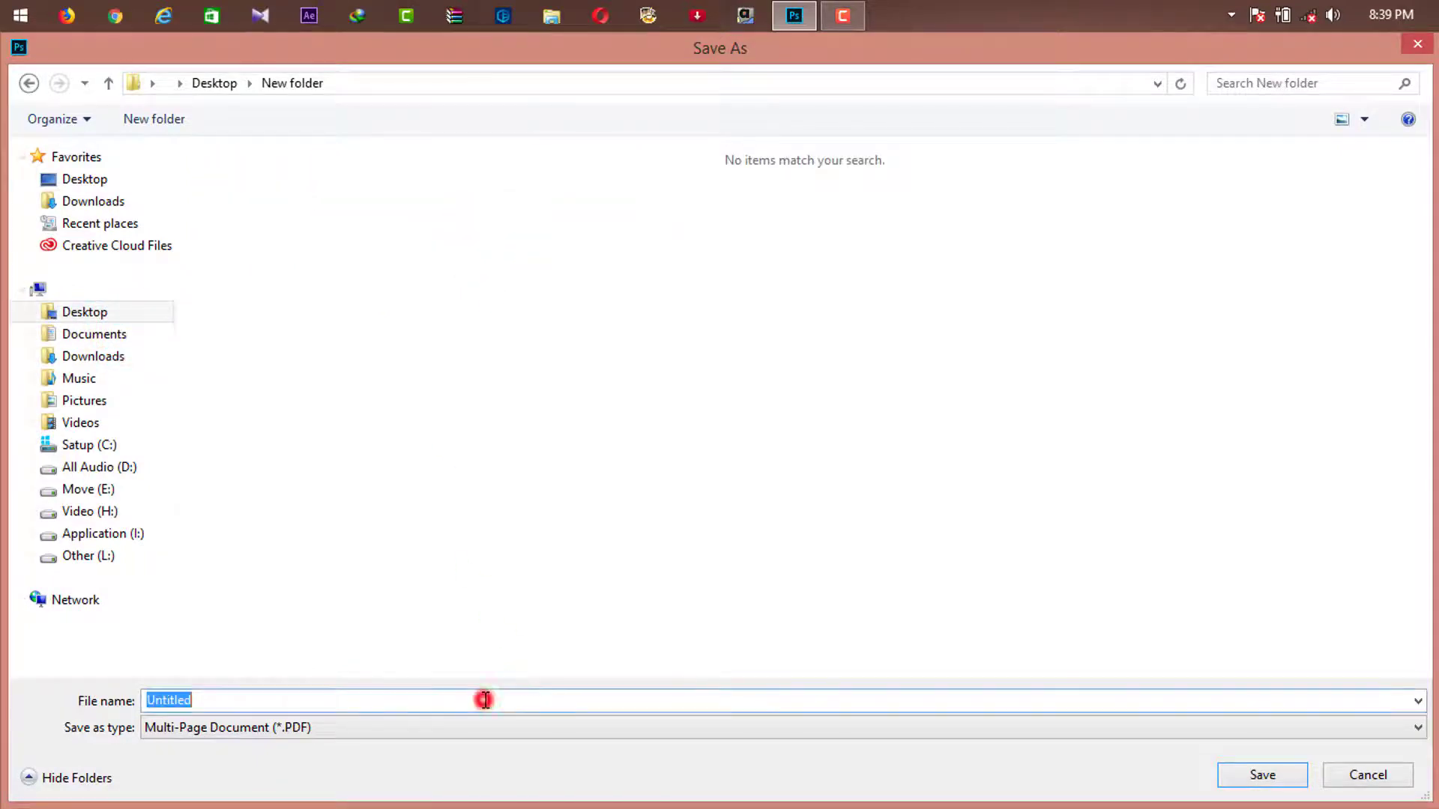
{"action": "type", "text": "01 Example"}
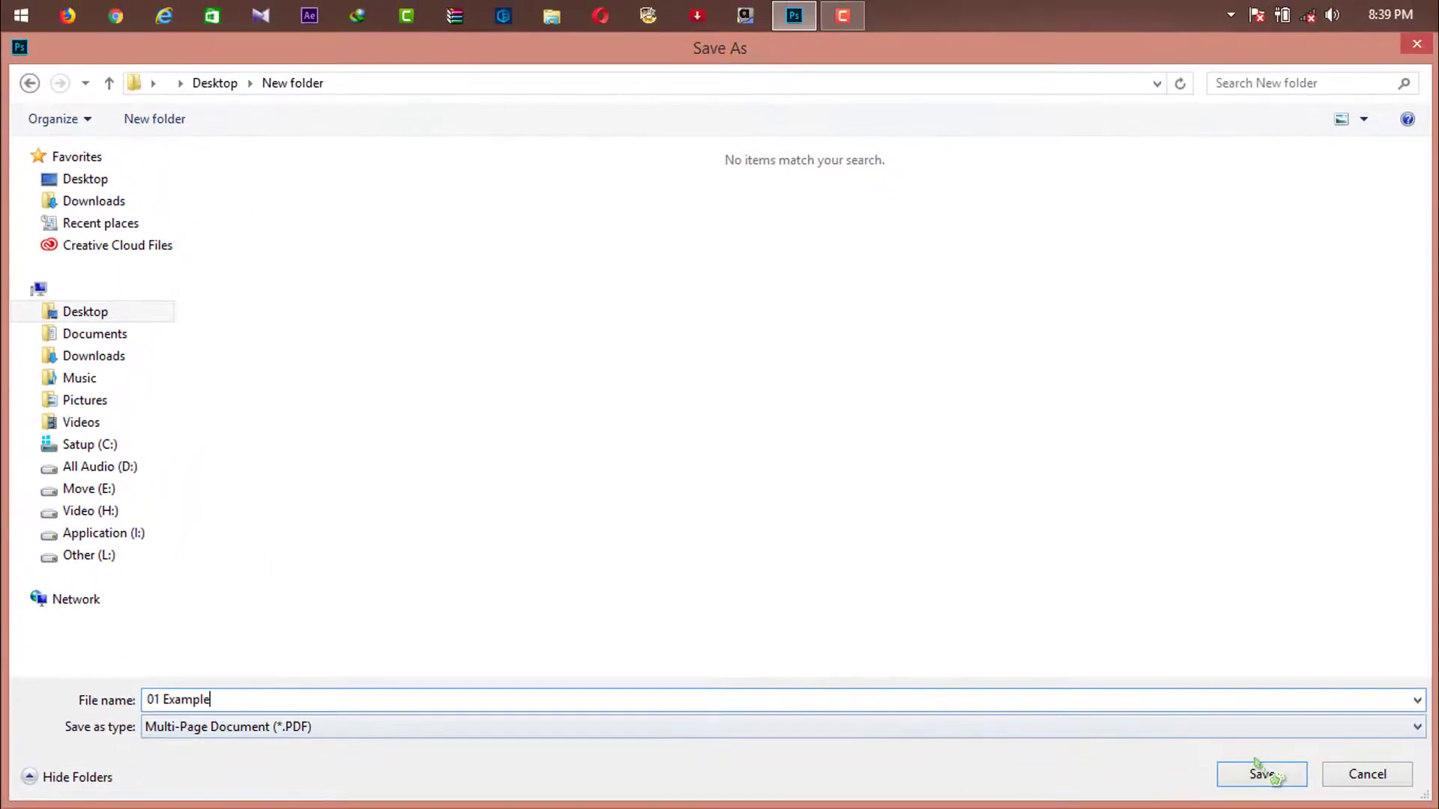
{"action": "left_click", "coordinate": [1262, 774]}
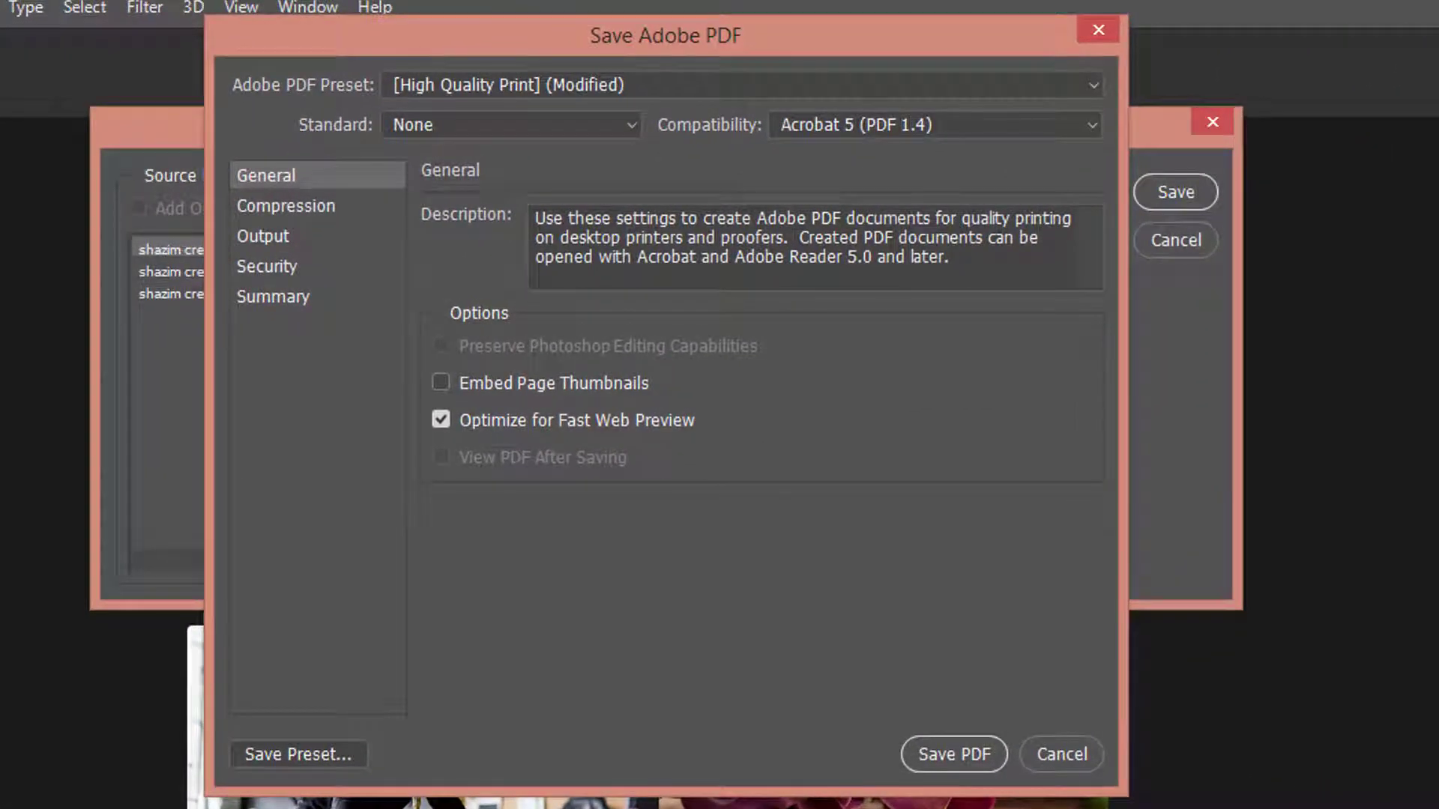
Step: Keep Acrobat 5 (PDF 1.4) compatibility and the High Quality Print (Modified) preset
{"action": "left_click", "coordinate": [844, 125]}
{"action": "left_click", "coordinate": [845, 125]}
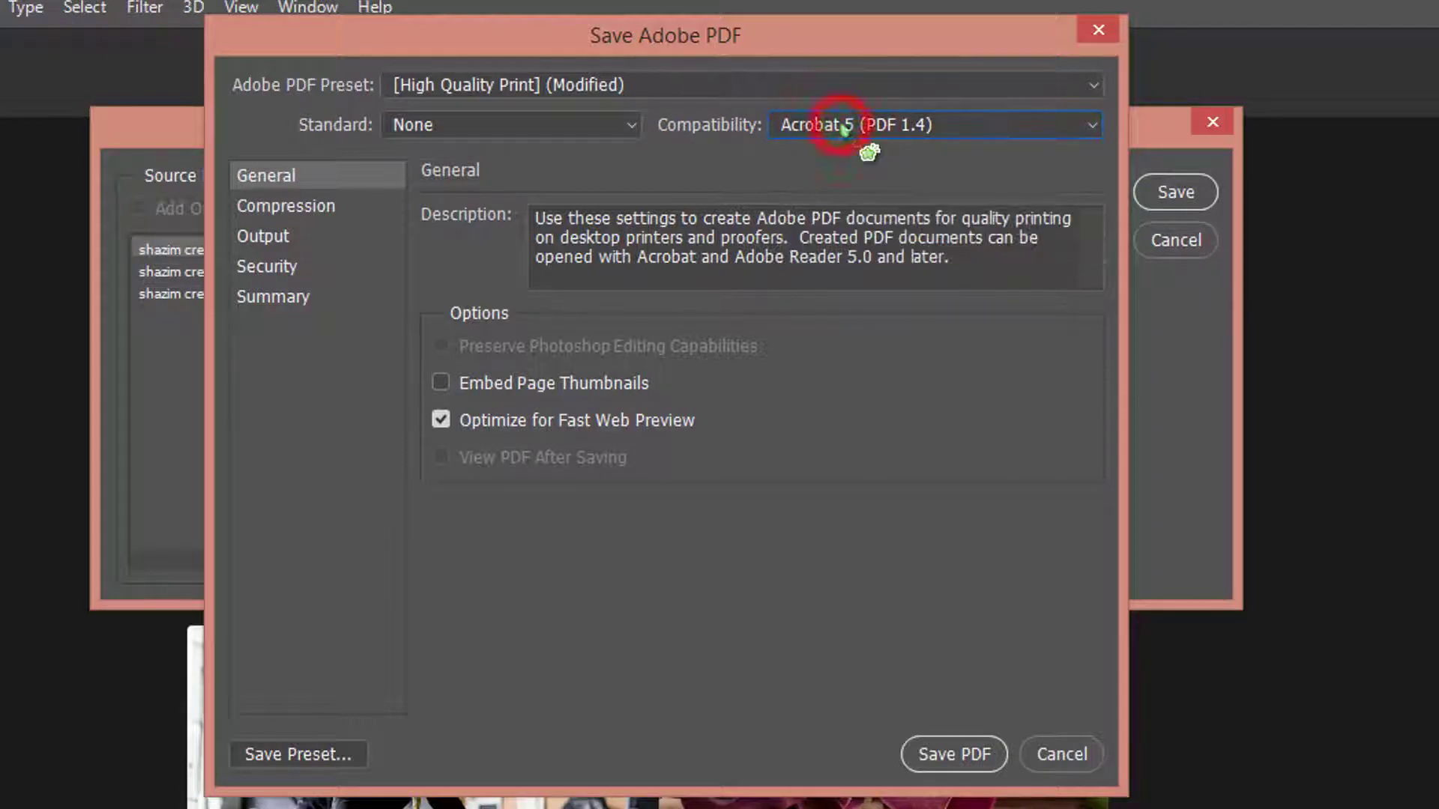
{"action": "left_click", "coordinate": [667, 84]}
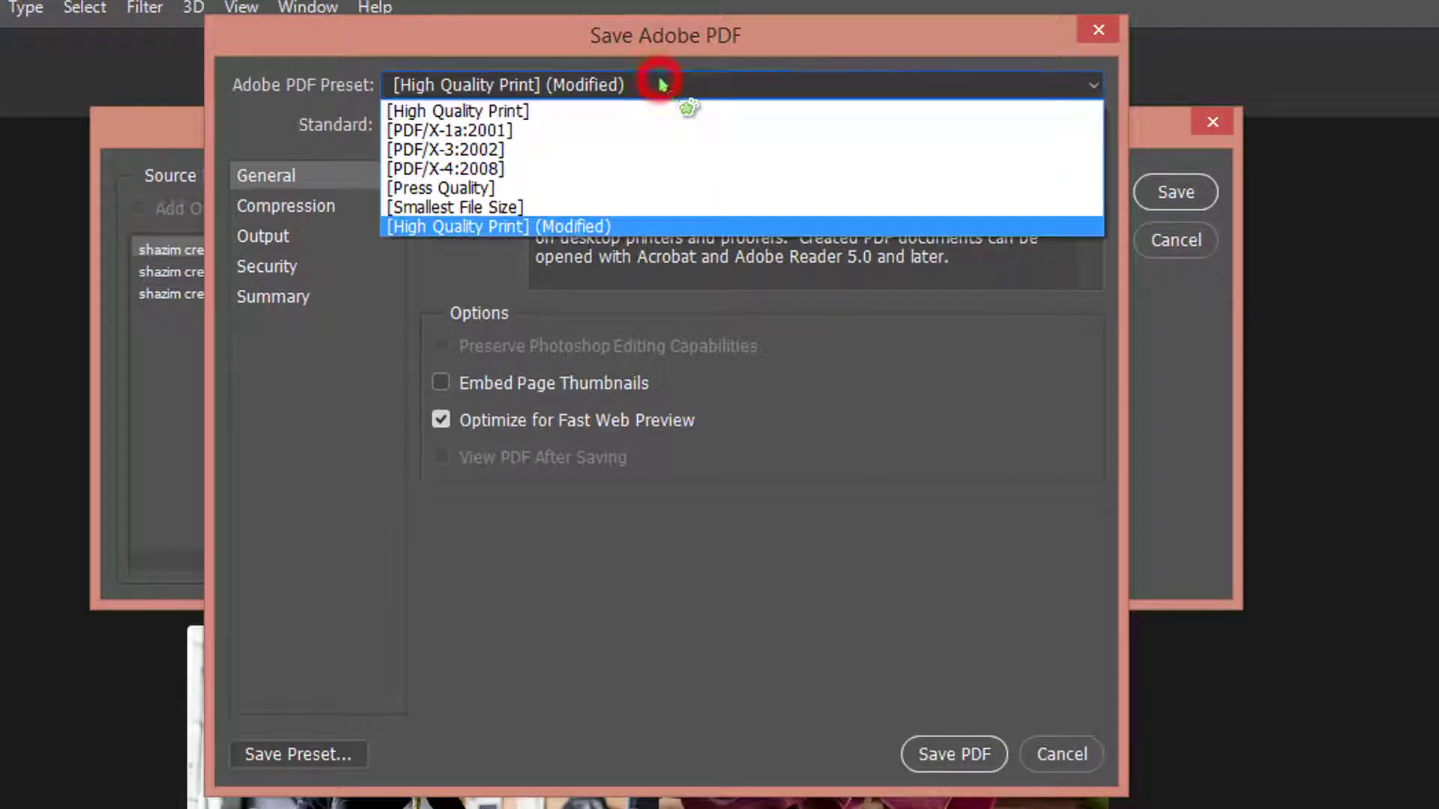
{"action": "left_click", "coordinate": [607, 227]}
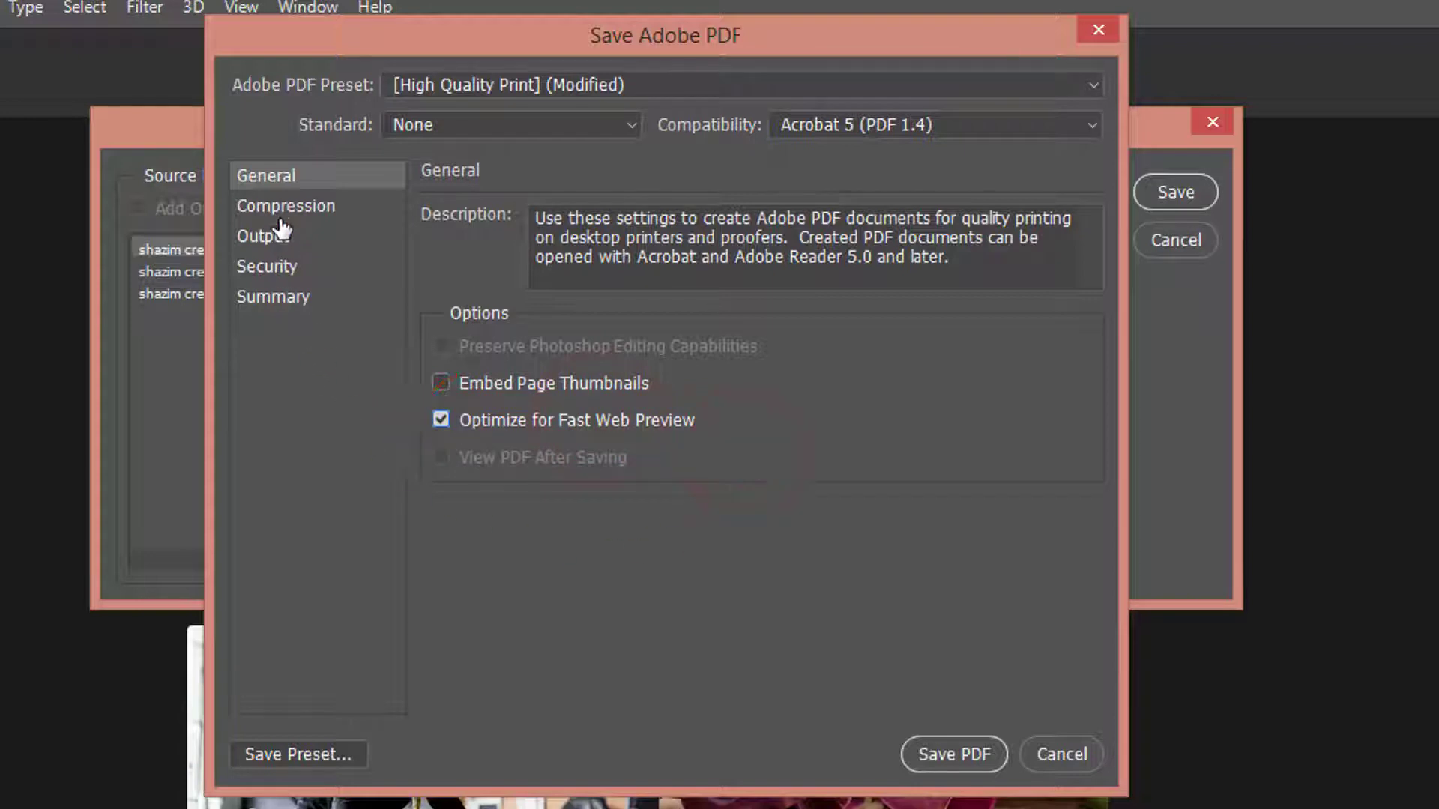
{"action": "left_click", "coordinate": [282, 216]}
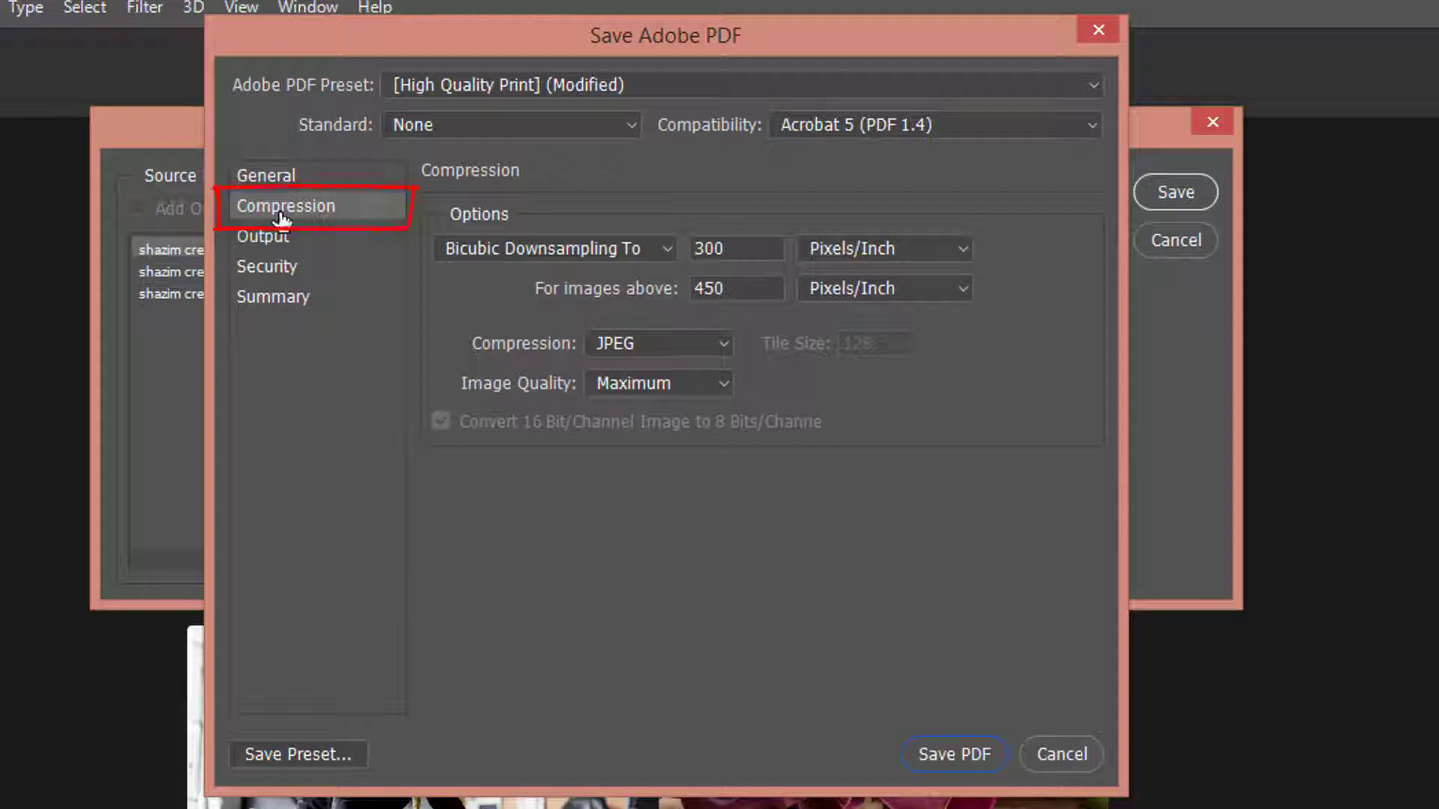
Step: Set the PDF's JPEG image quality to High
{"action": "left_click", "coordinate": [694, 385]}
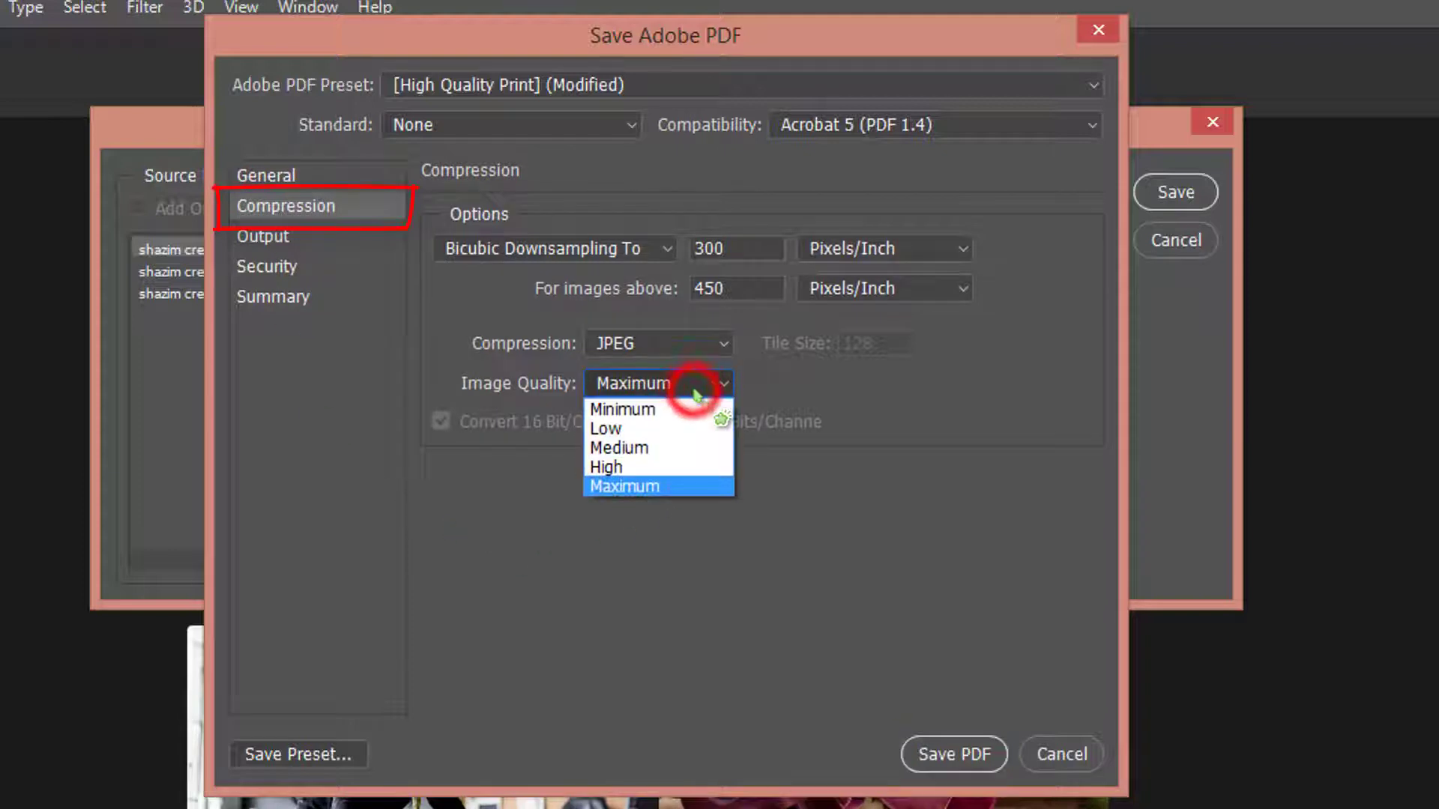
{"action": "left_click", "coordinate": [673, 468]}
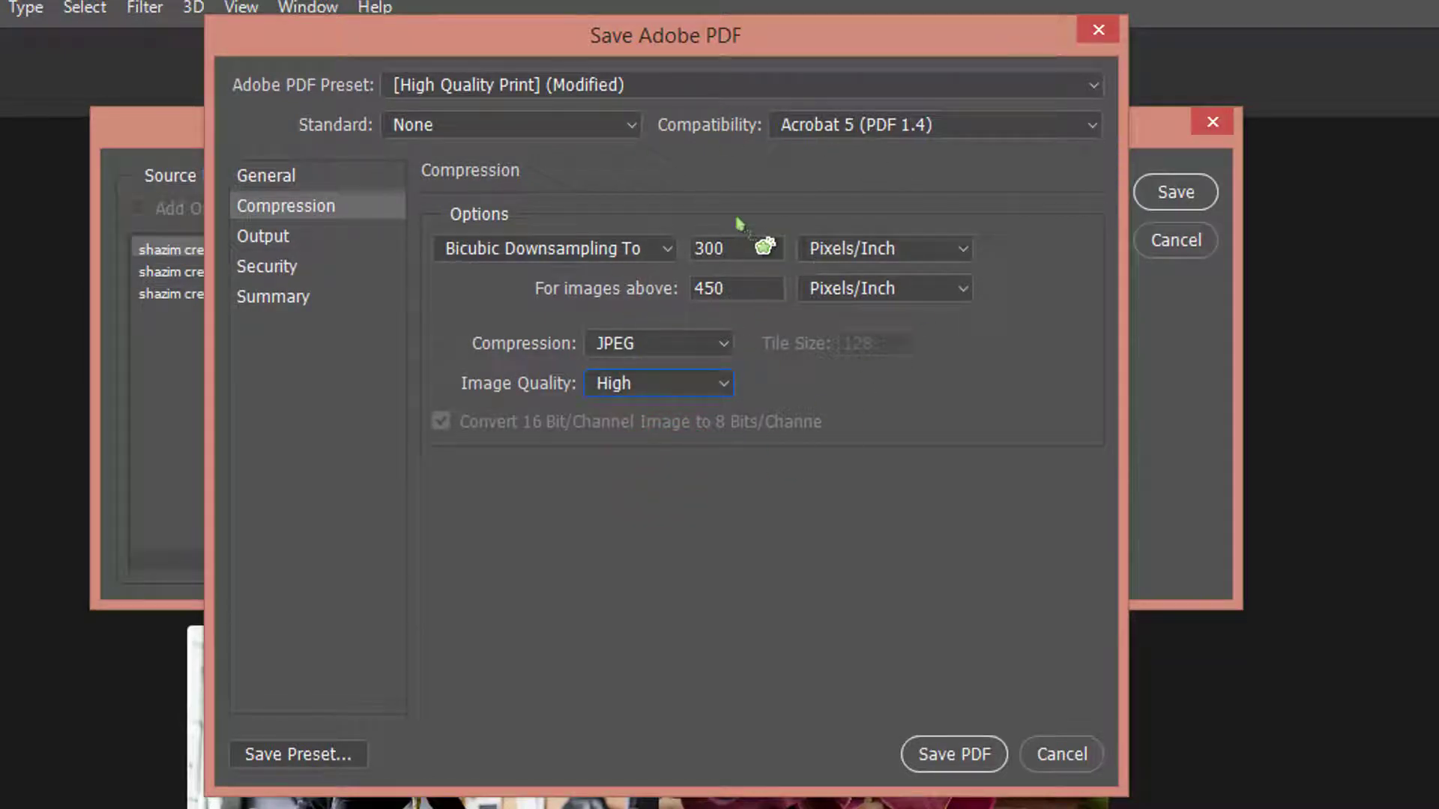
{"action": "left_click", "coordinate": [304, 247]}
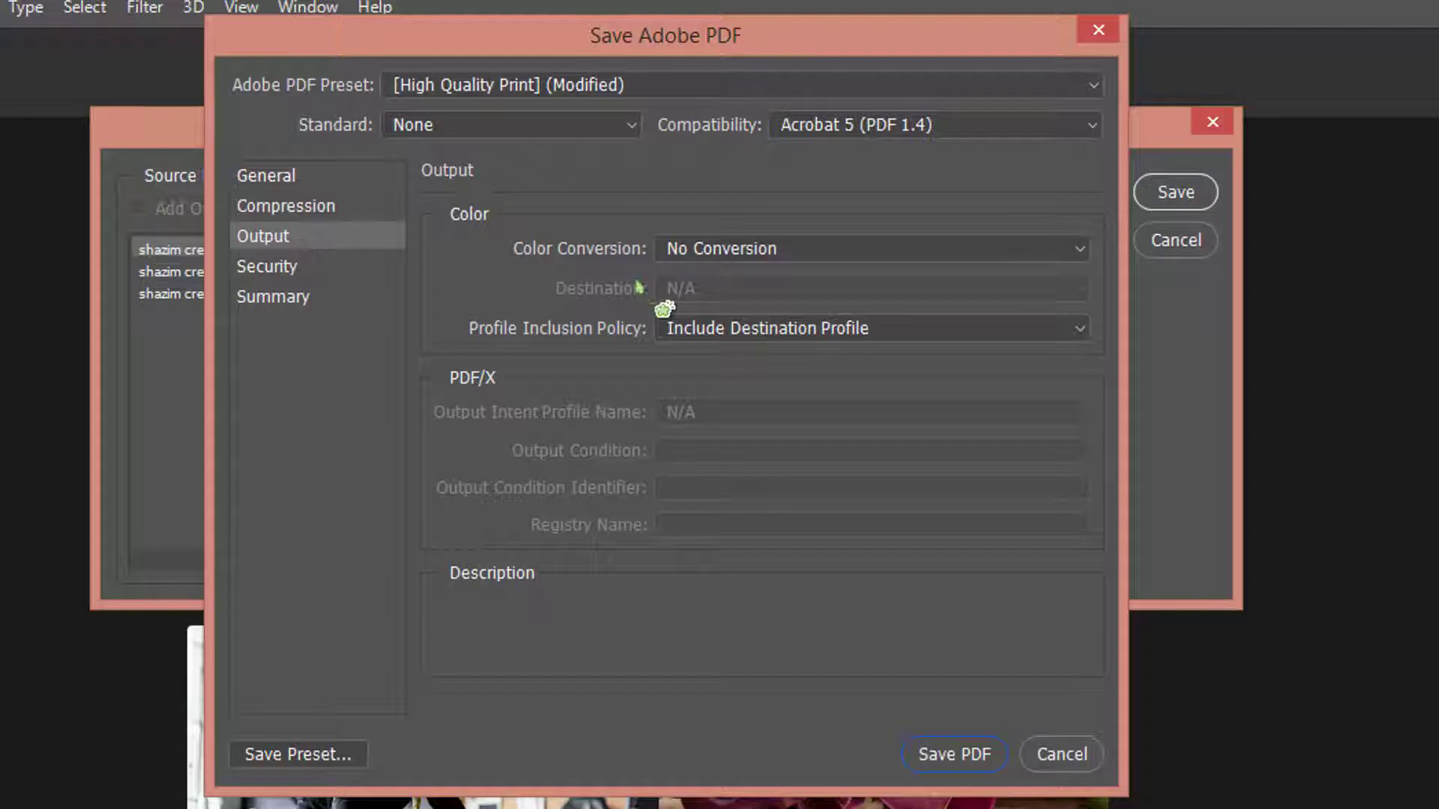
Step: Convert colours to the Working RGB - sRGB IEC61966-2.1 destination, keeping Include Destination Profile
{"action": "left_click", "coordinate": [888, 249]}
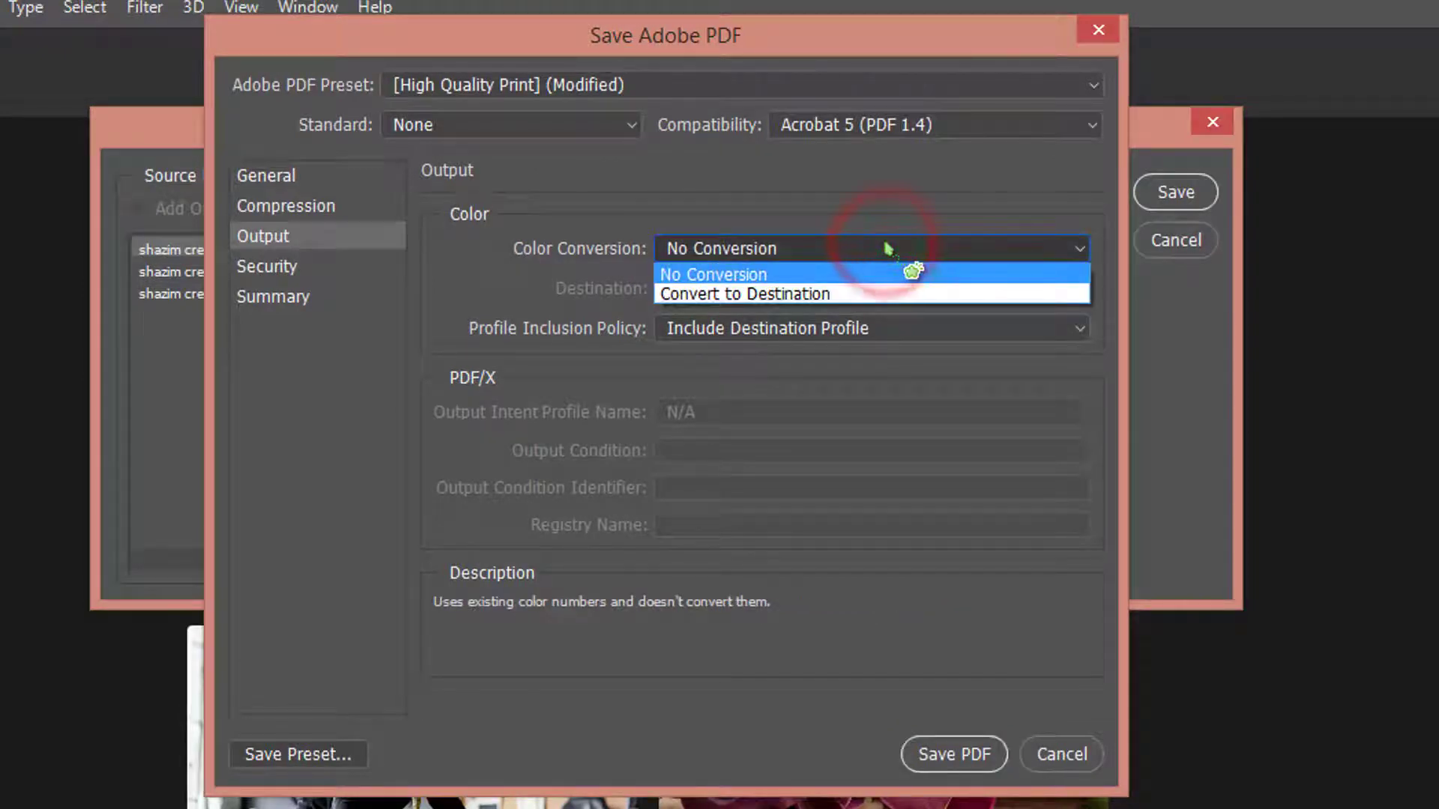
{"action": "left_click", "coordinate": [893, 294]}
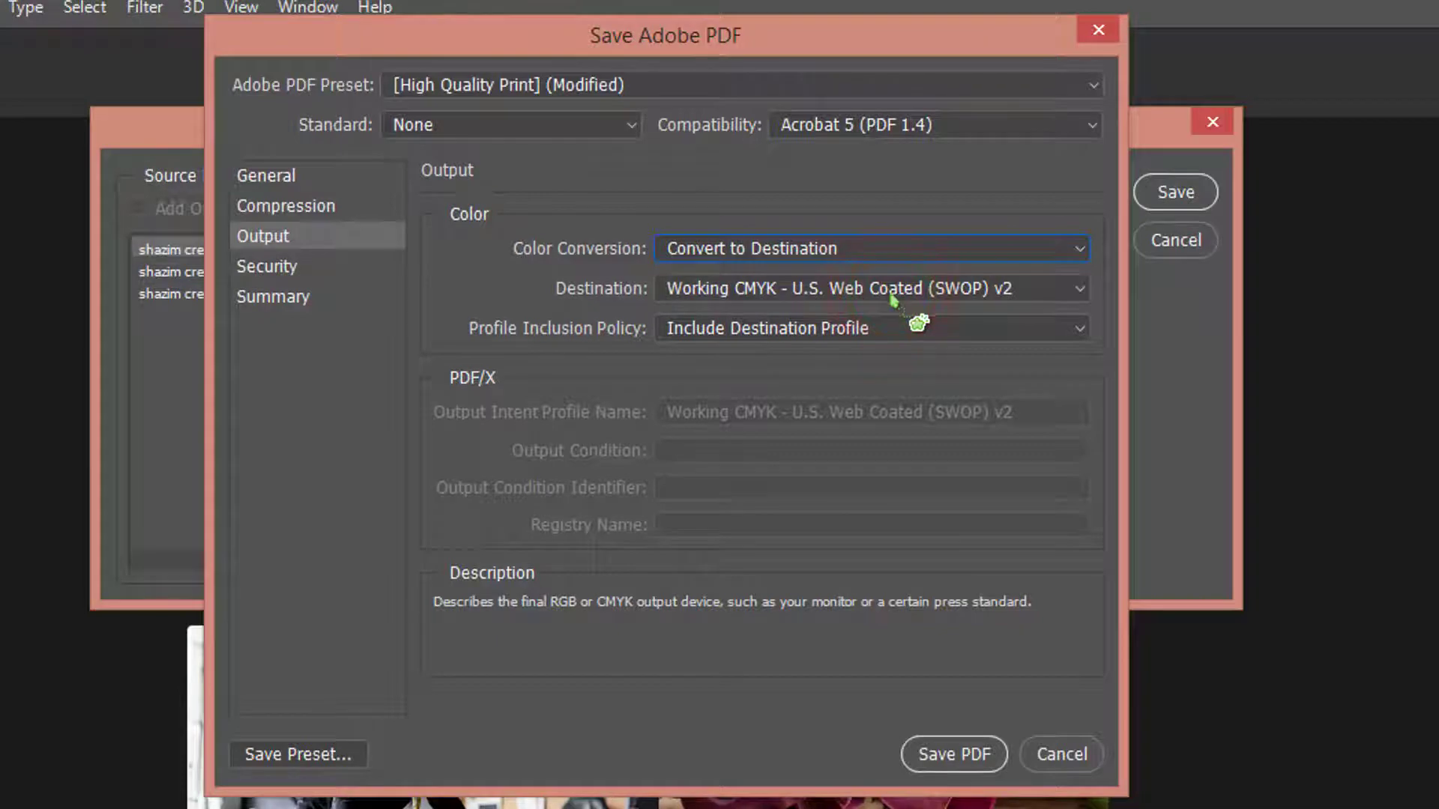
{"action": "left_click", "coordinate": [1078, 290]}
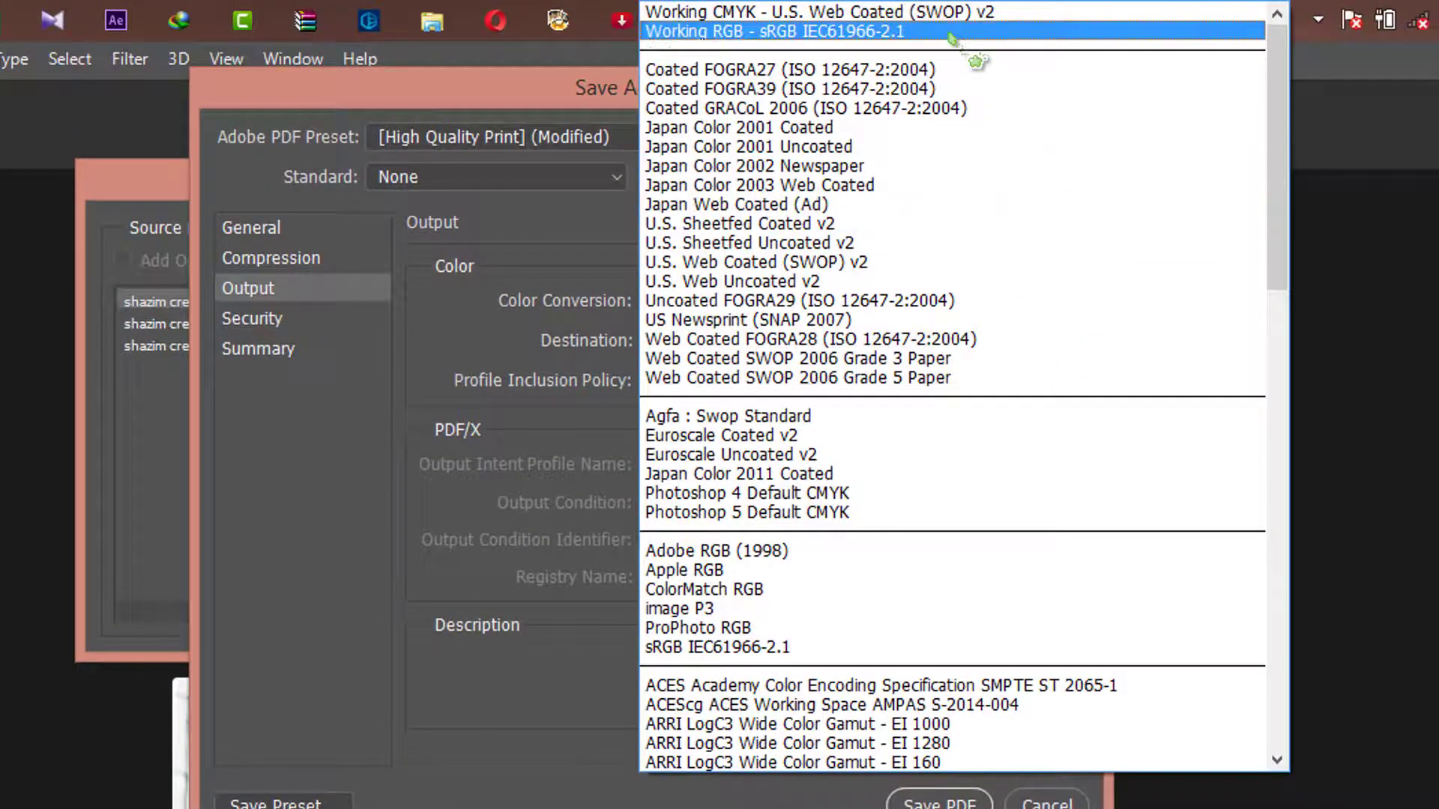
{"action": "left_click", "coordinate": [949, 34]}
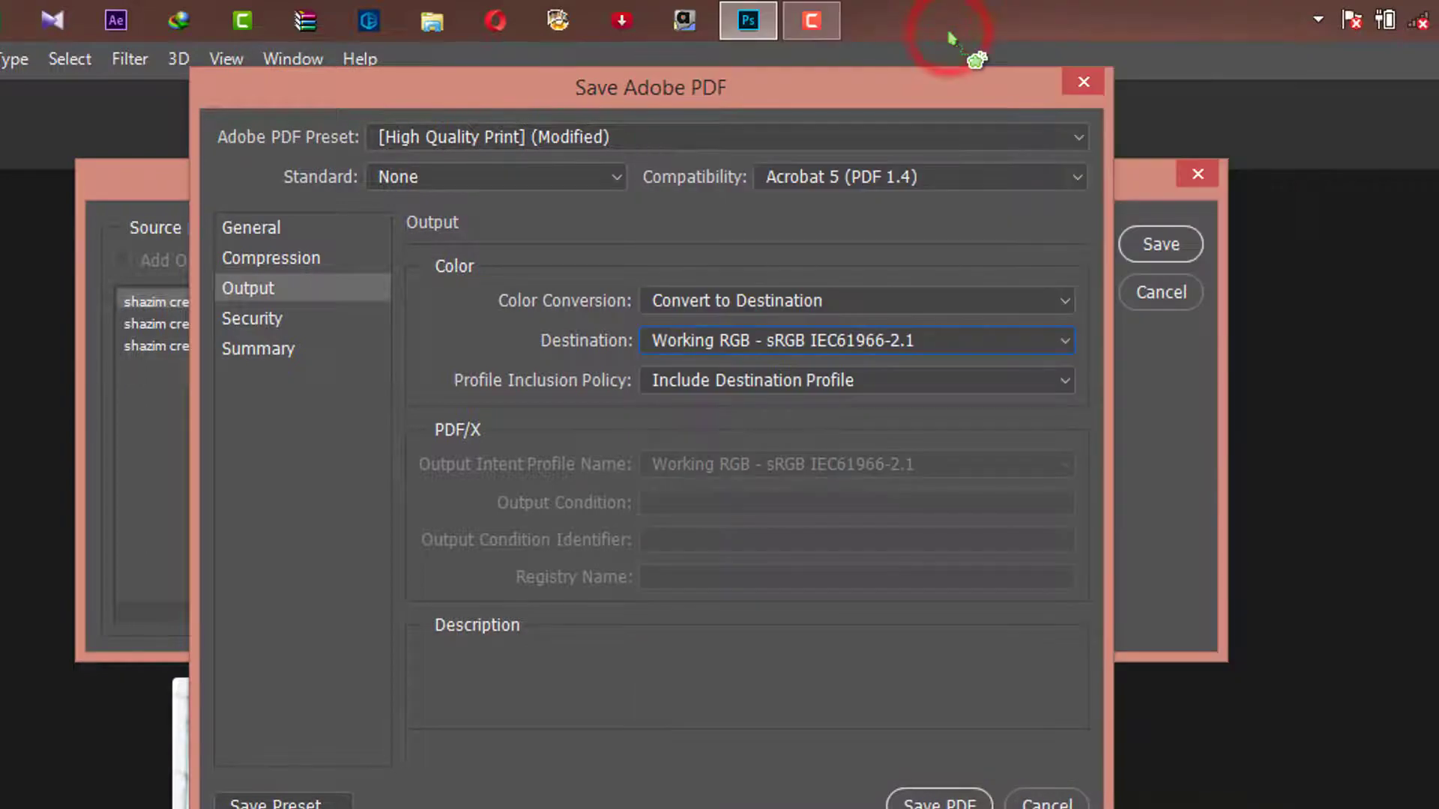
{"action": "left_click", "coordinate": [1065, 384]}
{"action": "left_click", "coordinate": [1064, 384]}
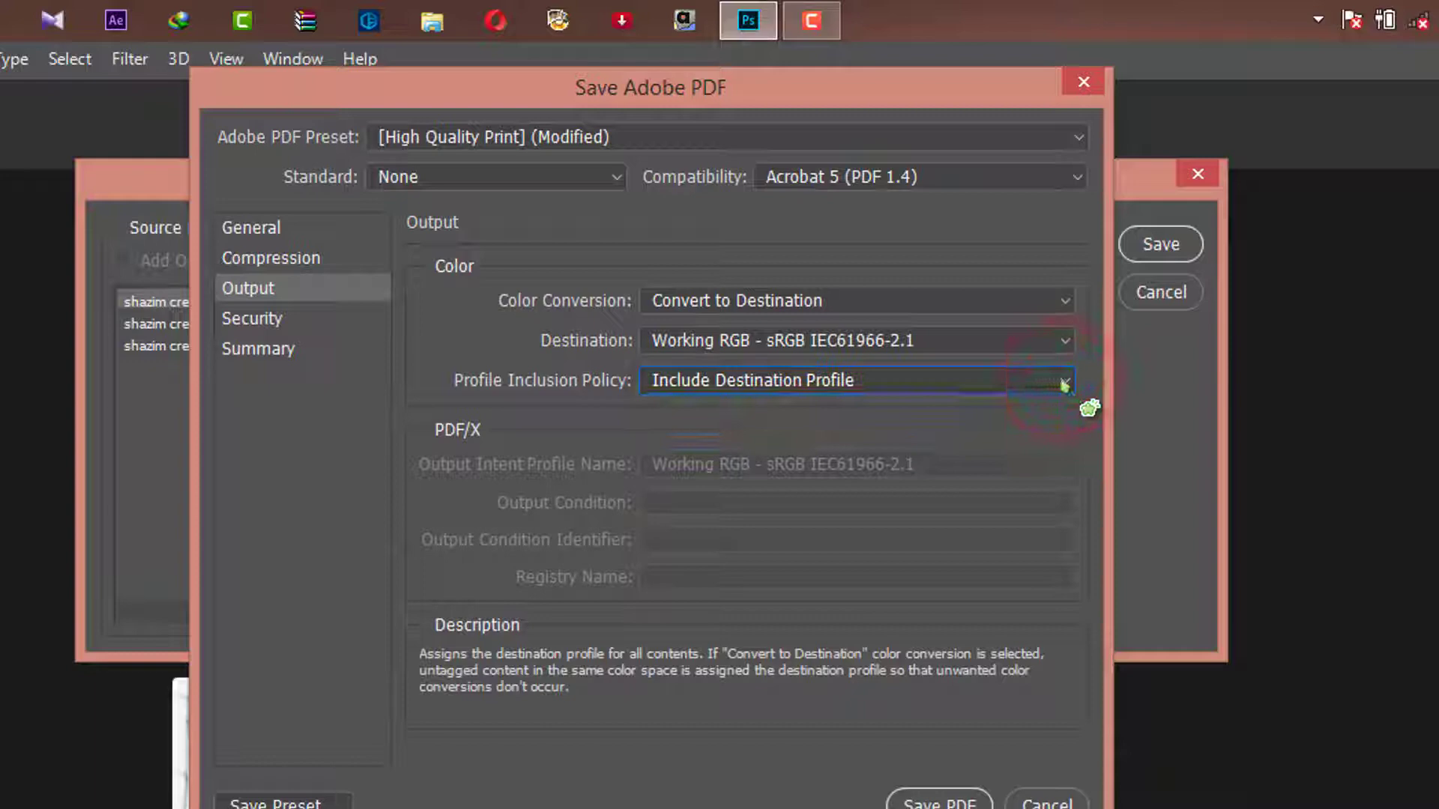
Step: Leave both the open password and permissions password disabled in the Security settings
{"action": "left_click", "coordinate": [287, 329]}
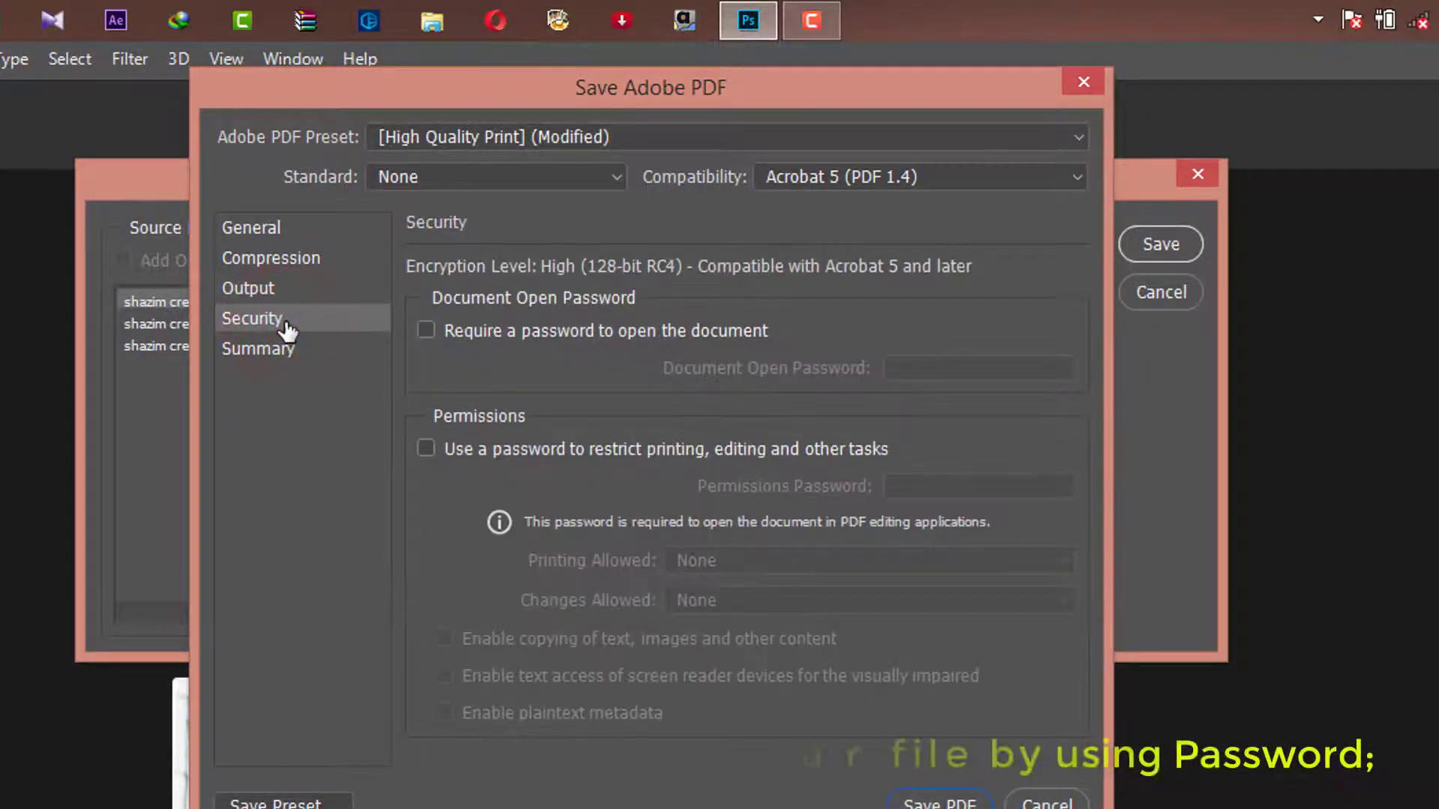
{"action": "left_click", "coordinate": [635, 334]}
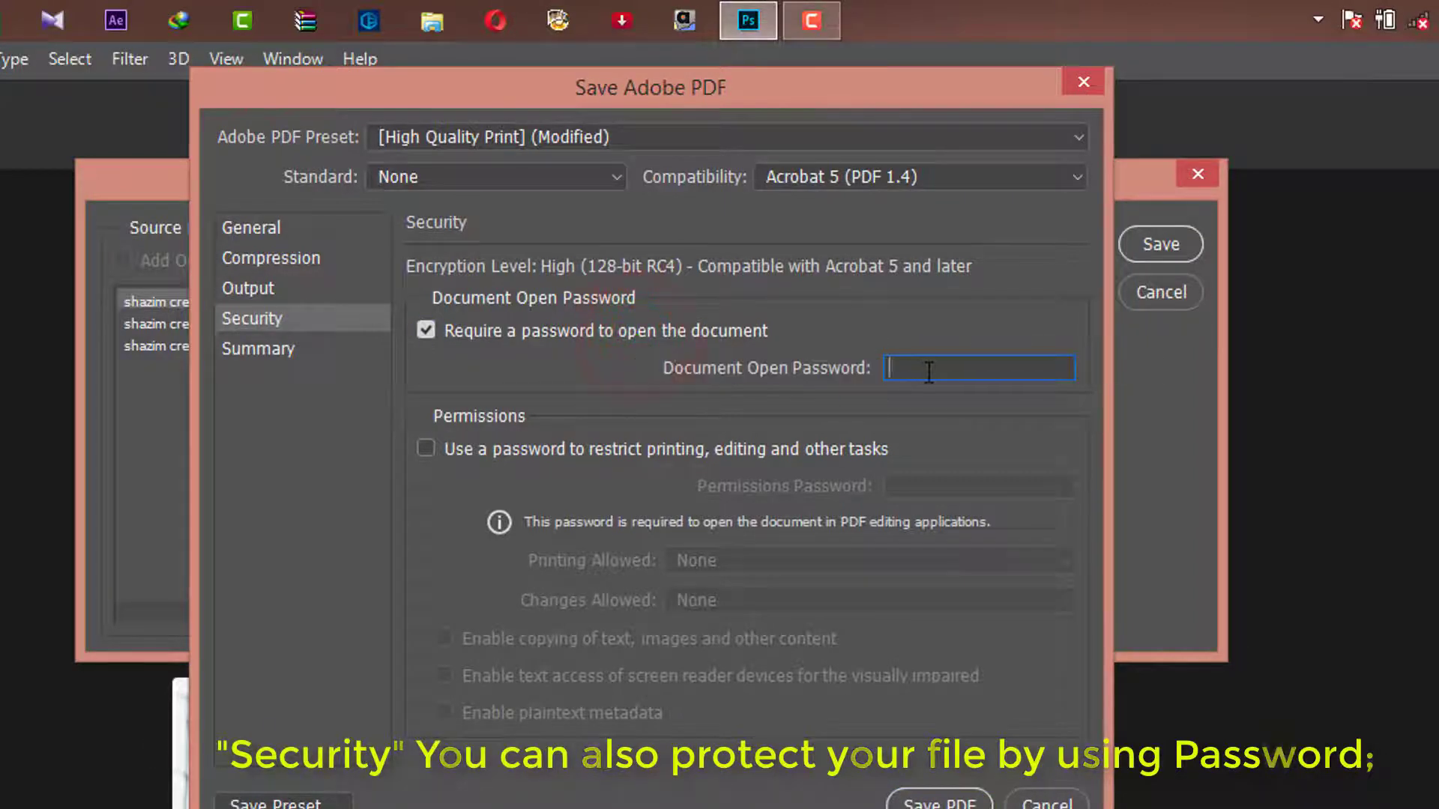
{"action": "type", "text": "********"}
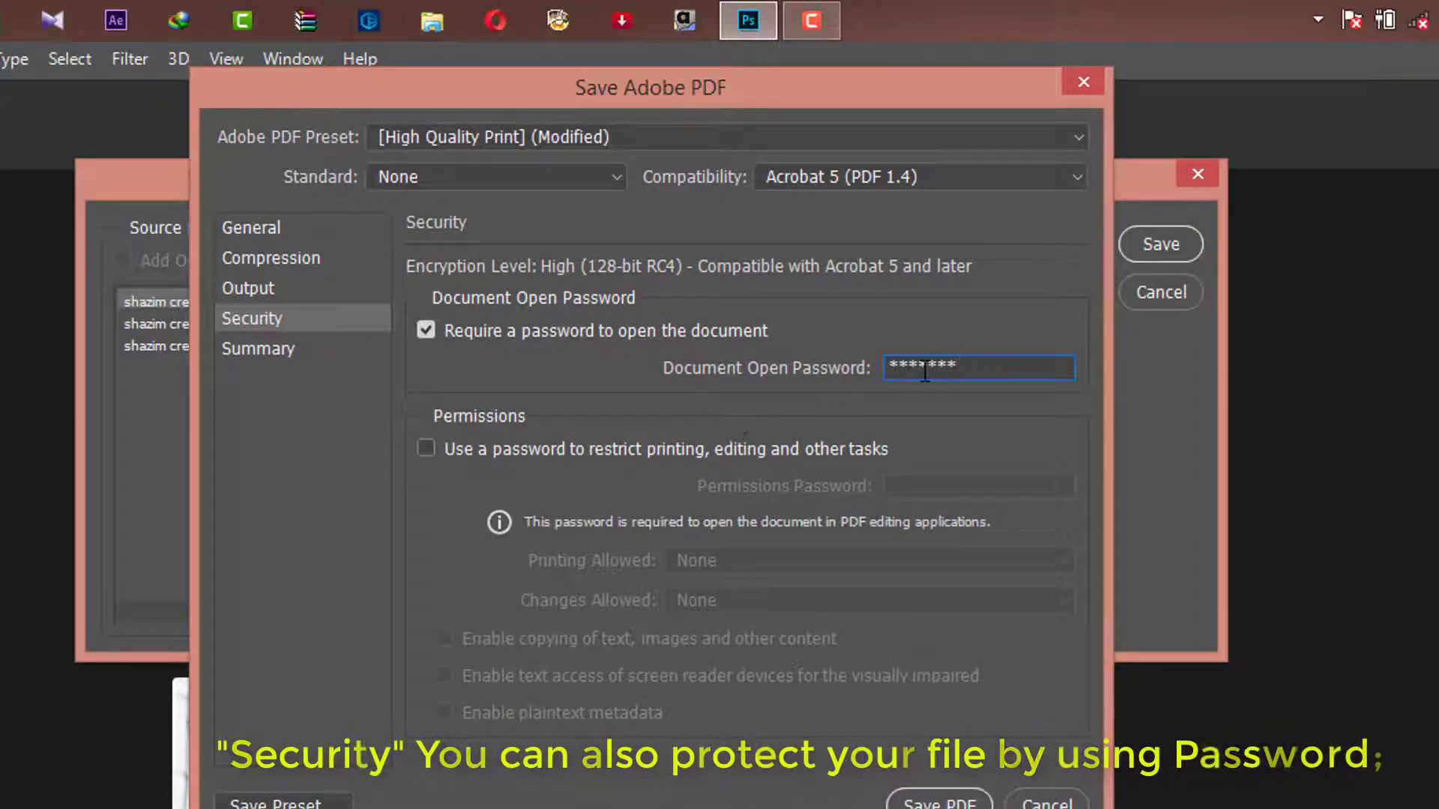
{"action": "double_click", "coordinate": [924, 368]}
{"action": "key", "text": "BackSpace"}
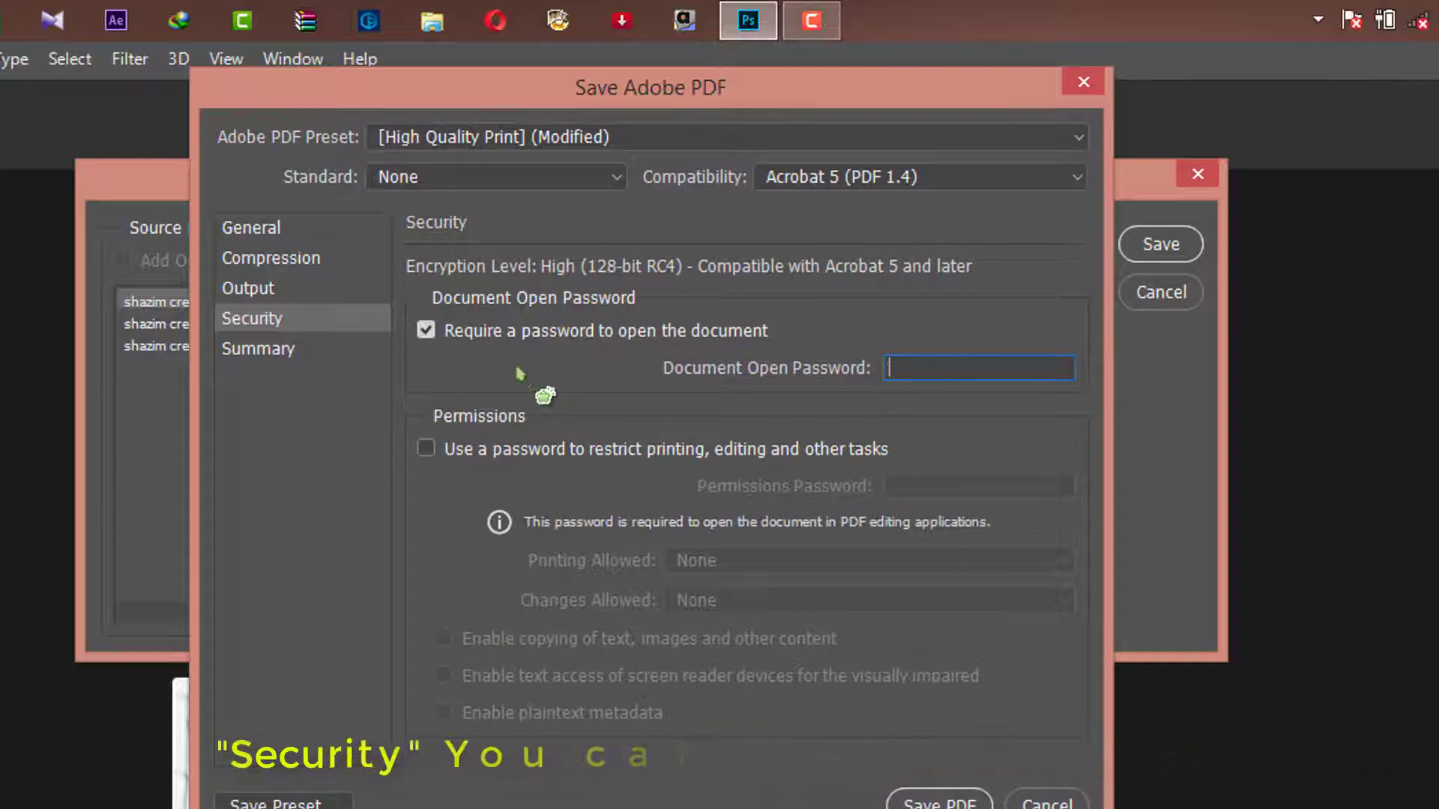
{"action": "left_click", "coordinate": [509, 332]}
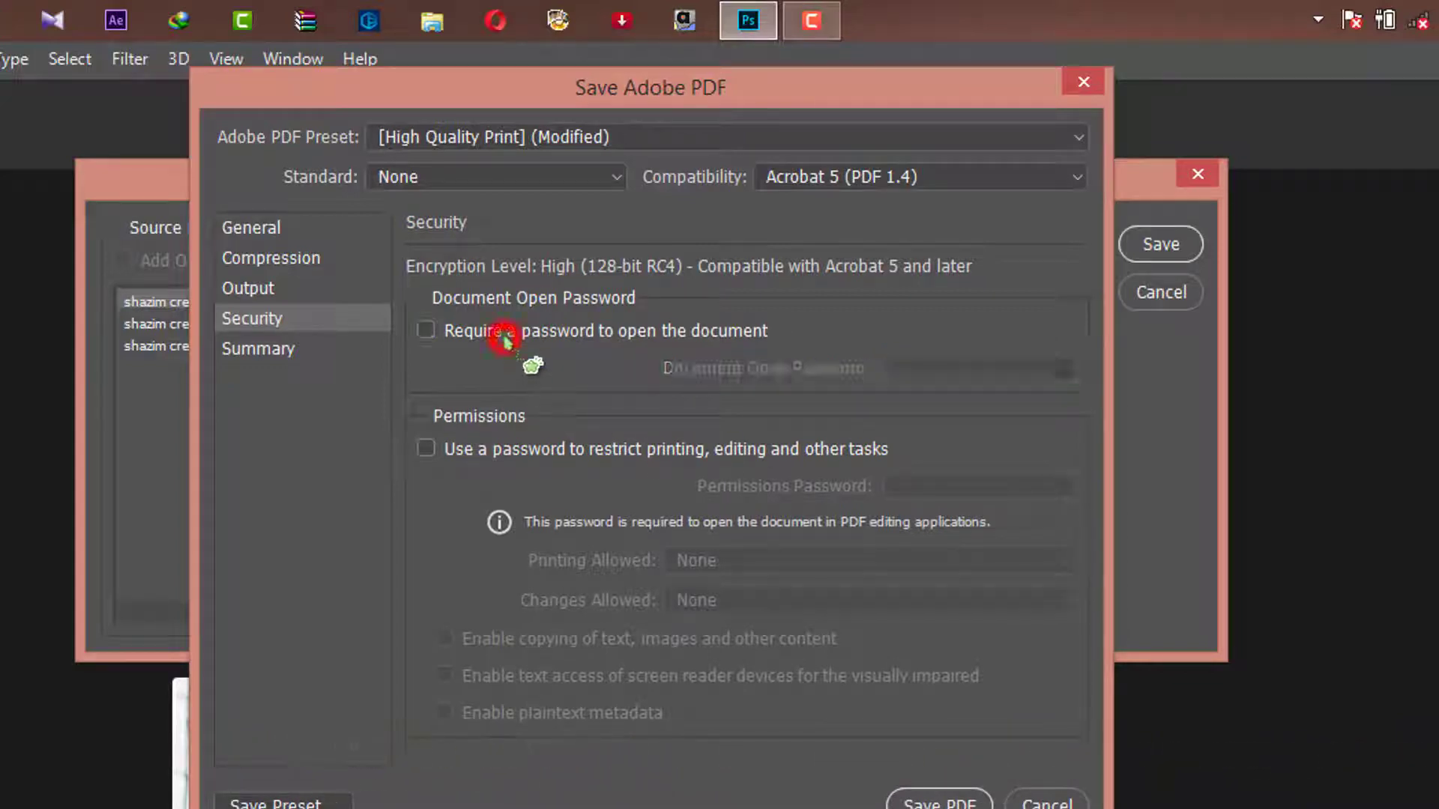
{"action": "left_click", "coordinate": [532, 452]}
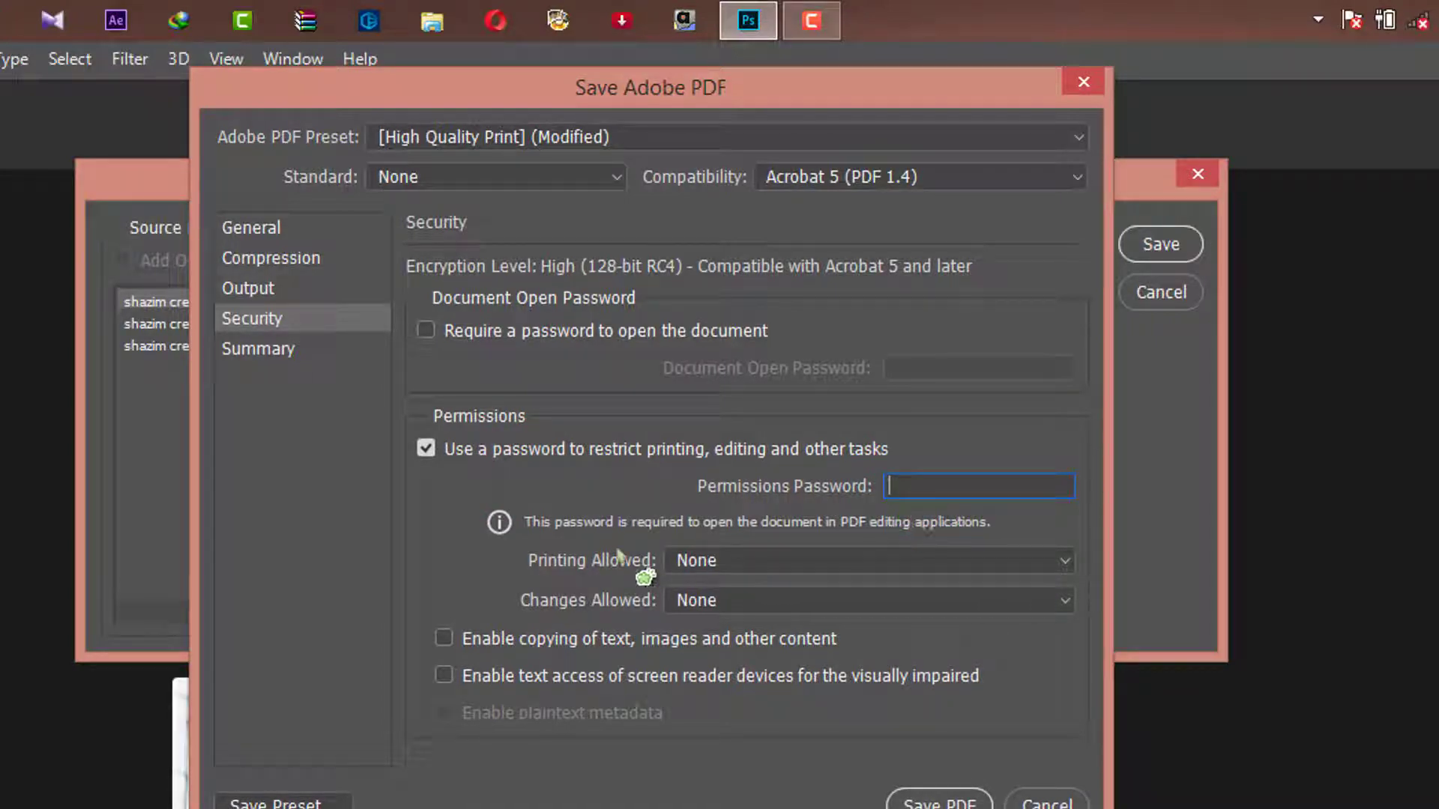
{"action": "left_click", "coordinate": [448, 454]}
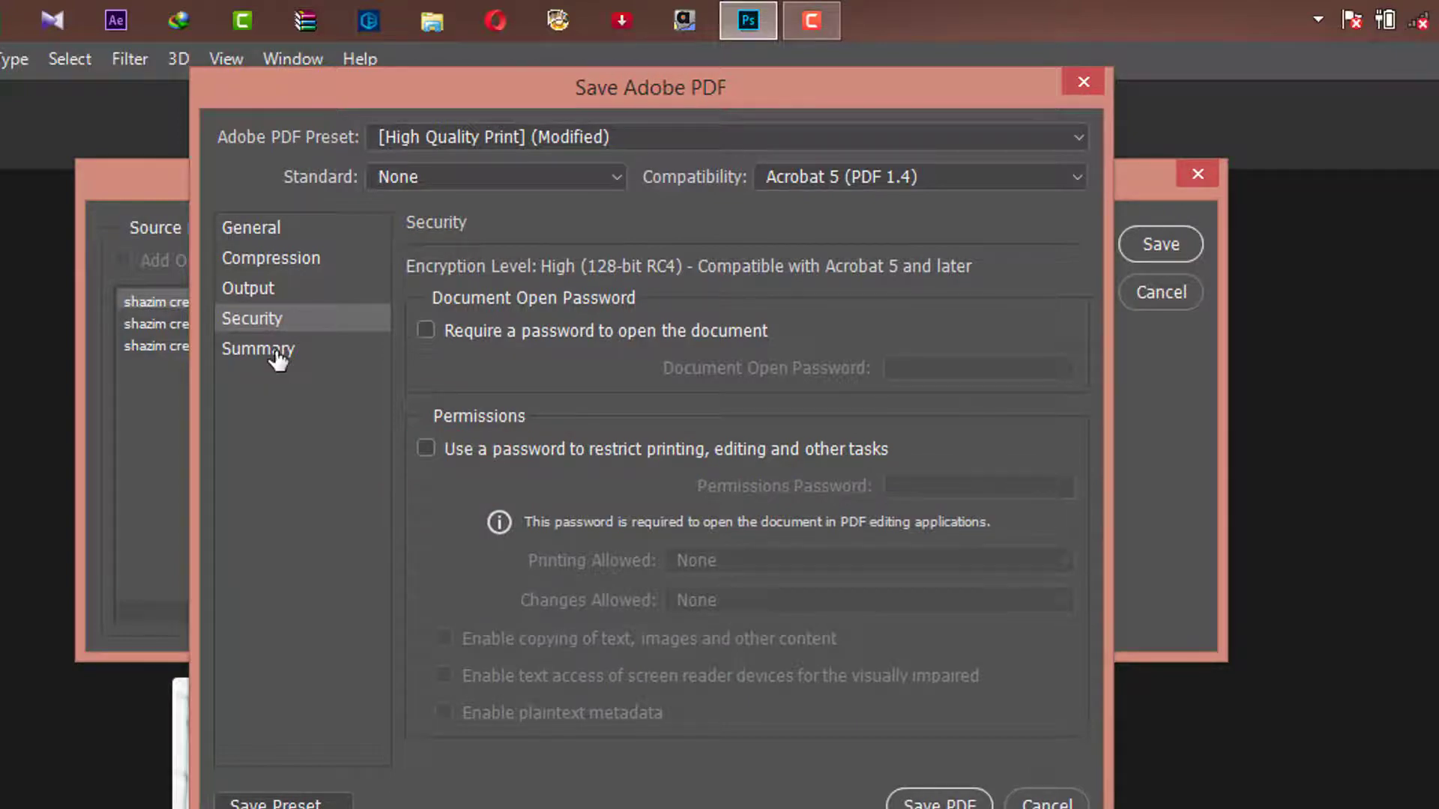
{"action": "left_click", "coordinate": [276, 351]}
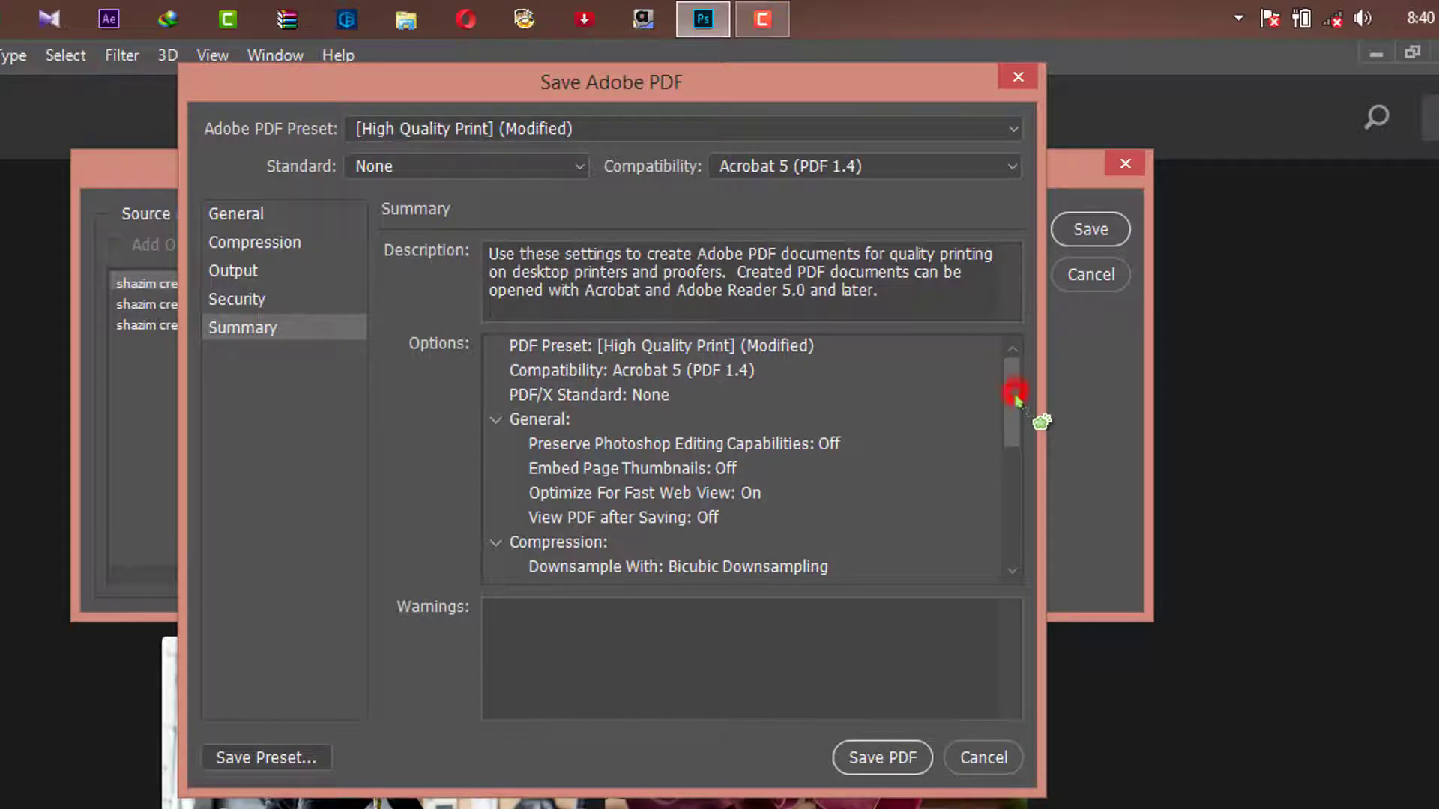
Step: Save the PDF with these settings and close the open photo document
{"action": "mouse_move", "coordinate": [1016, 394]}
{"action": "left_mouse_down"}
{"action": "mouse_move", "coordinate": [1027, 525]}
{"action": "mouse_move", "coordinate": [1003, 459]}
{"action": "mouse_move", "coordinate": [1008, 386]}
{"action": "left_mouse_up"}
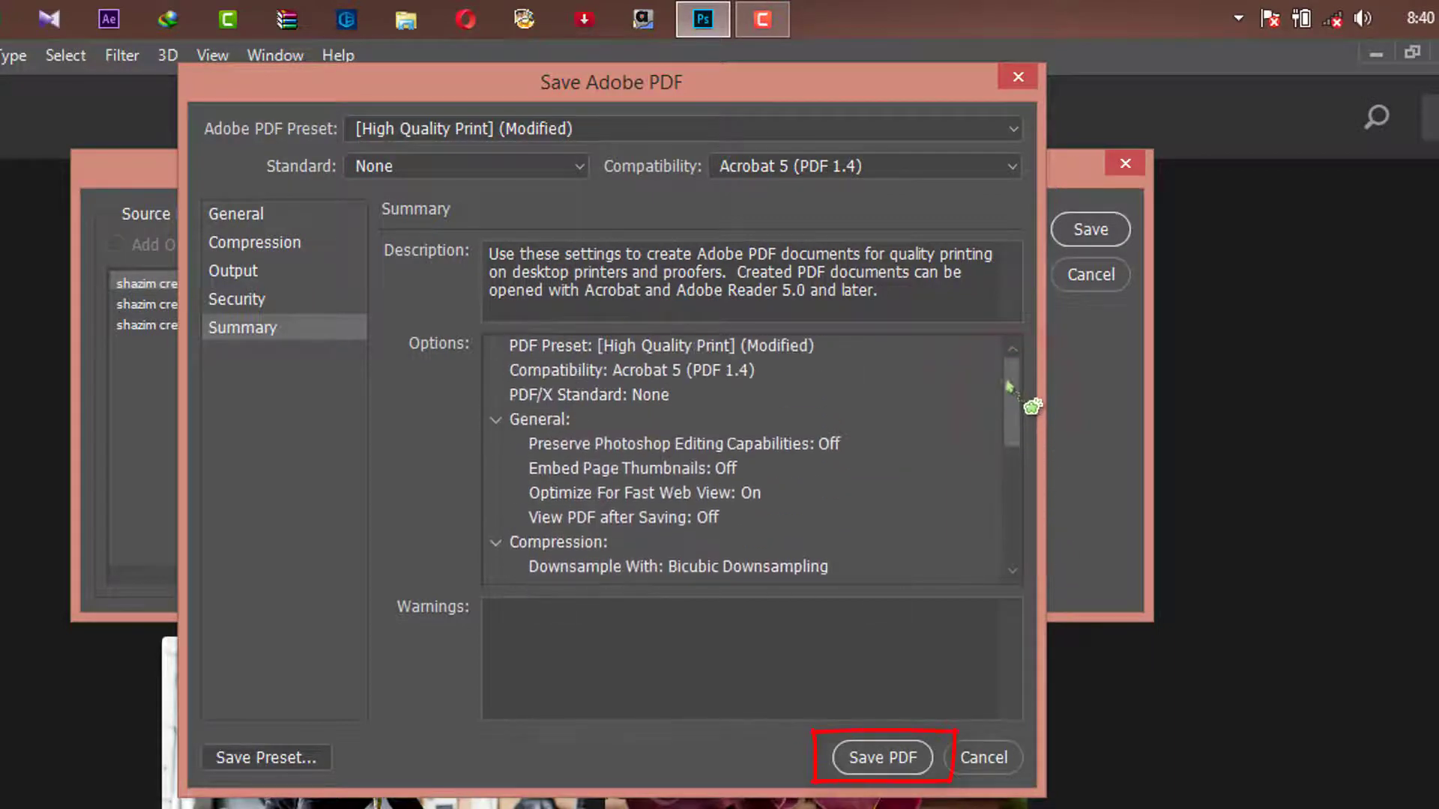
{"action": "left_click", "coordinate": [289, 219]}
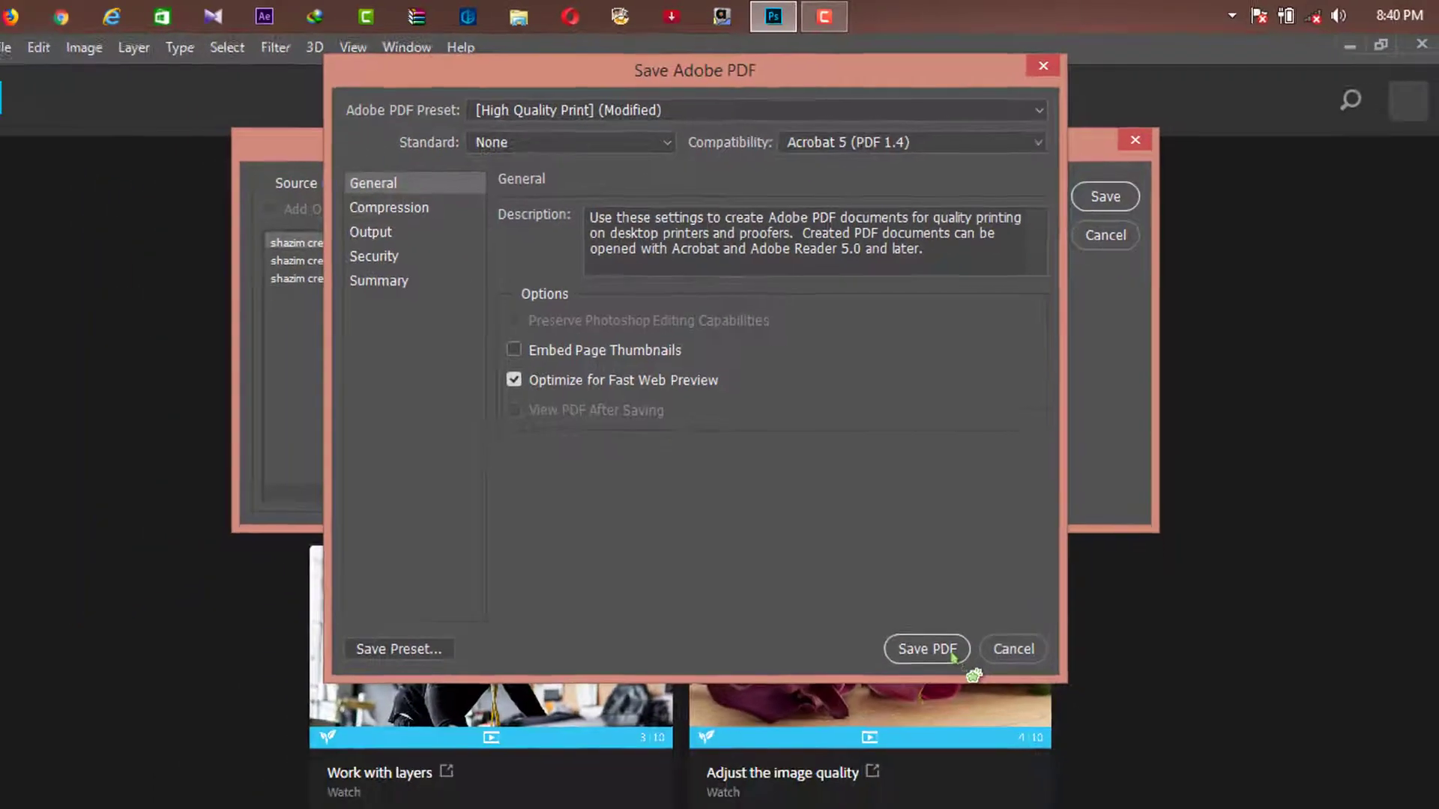
{"action": "left_click", "coordinate": [913, 765]}
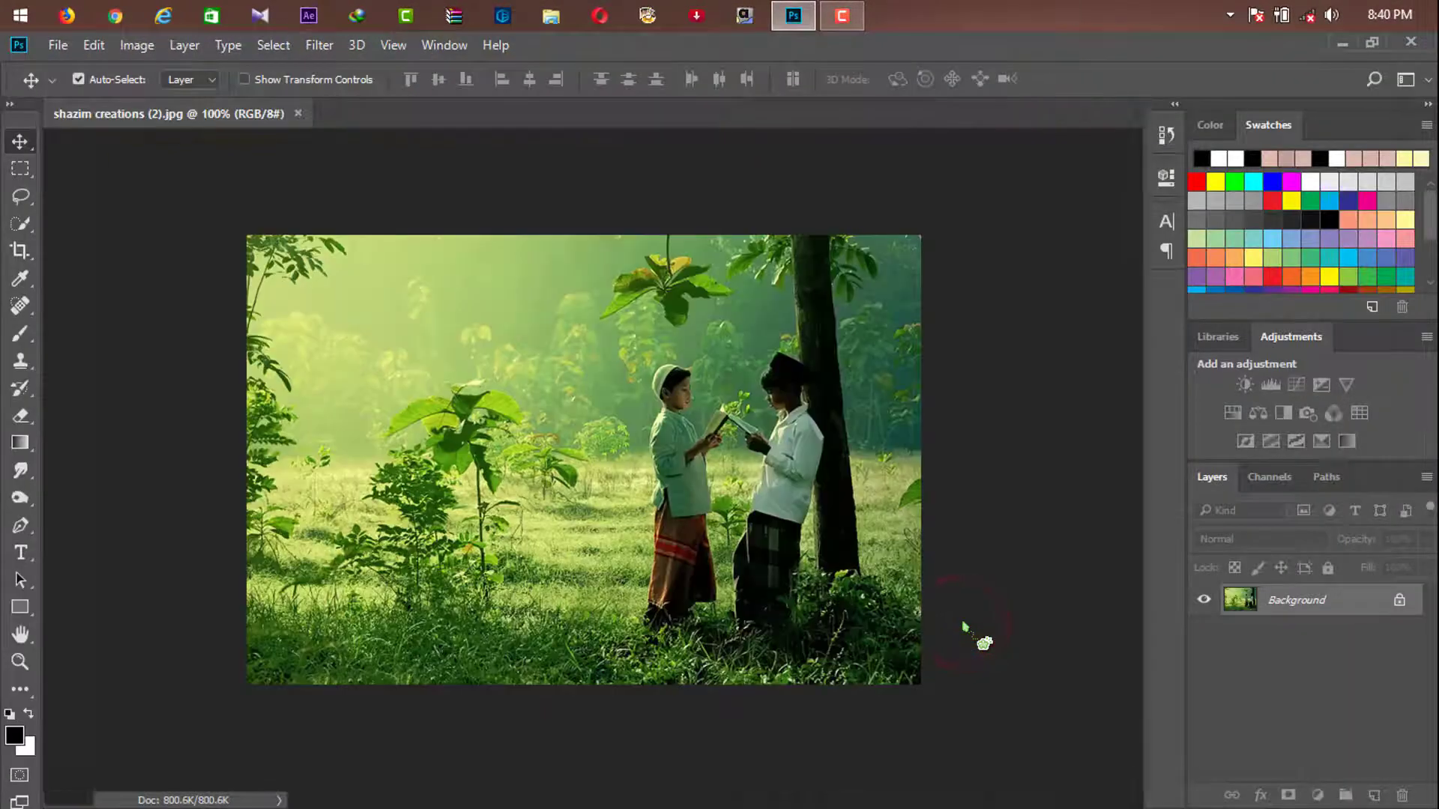
{"action": "key", "text": "ctrl+w"}
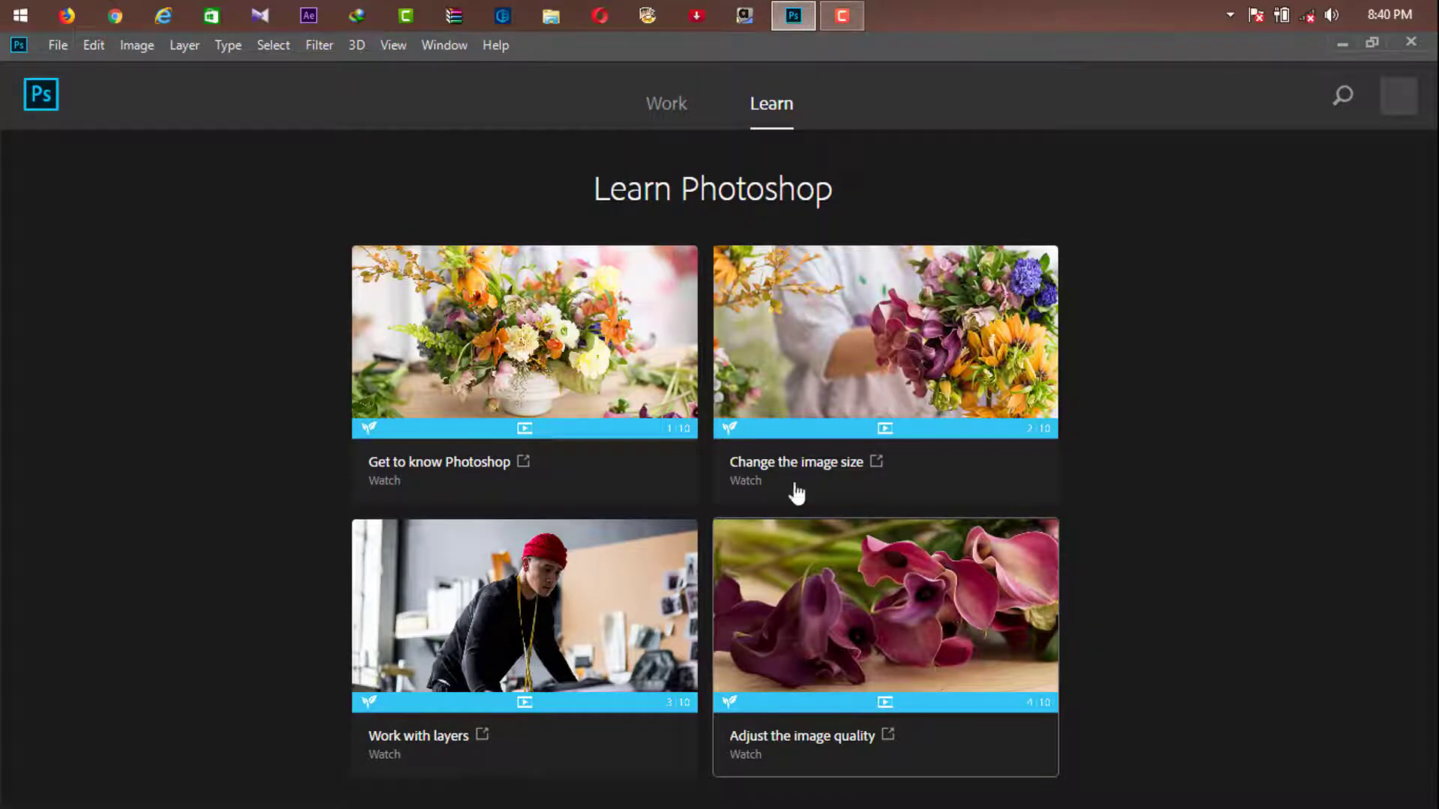
Step: In File Explorer, open and refresh Desktop's New folder, then bring up the 01 Example PDF's menu
{"action": "left_click", "coordinate": [553, 19]}
{"action": "left_click", "coordinate": [642, 304]}
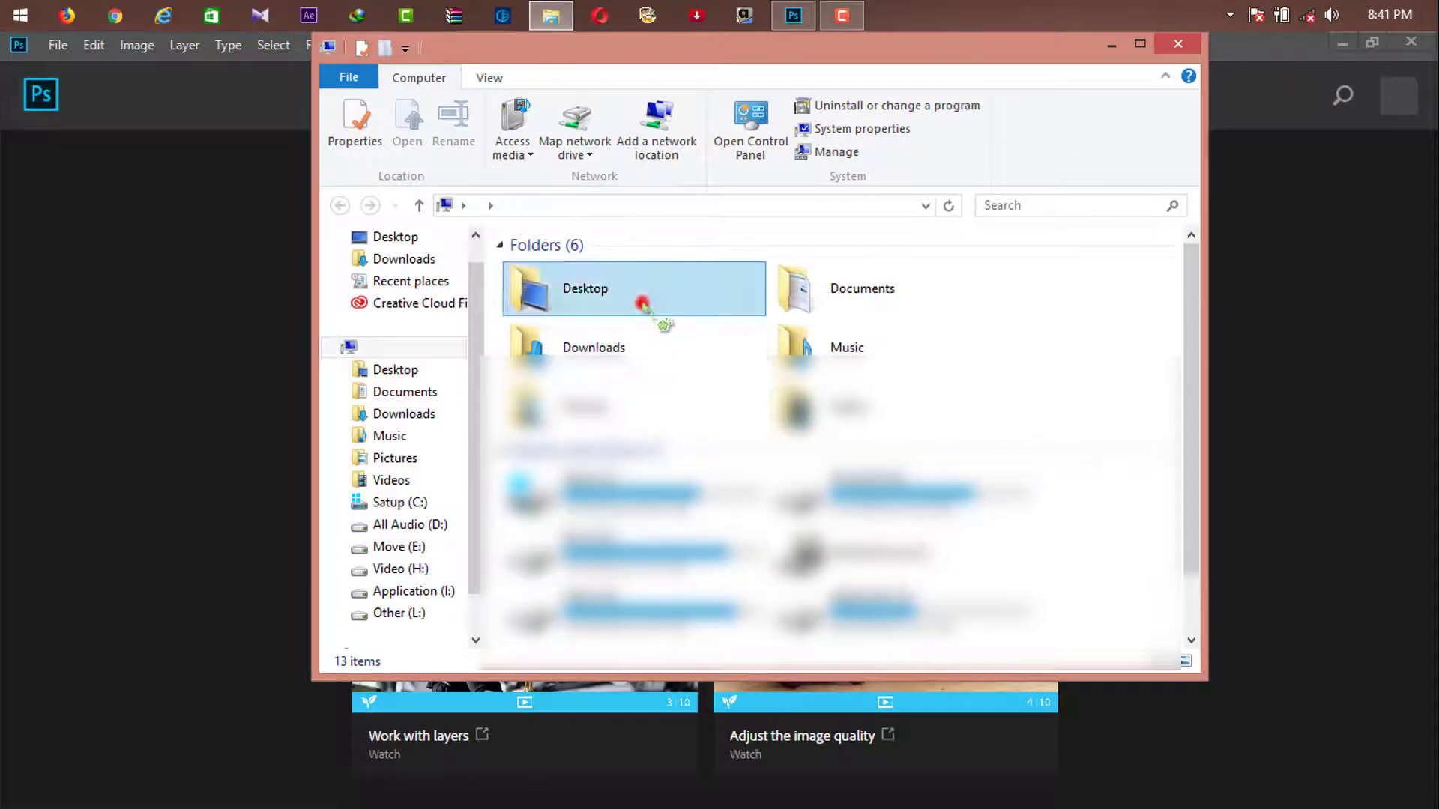
{"action": "double_click", "coordinate": [642, 303]}
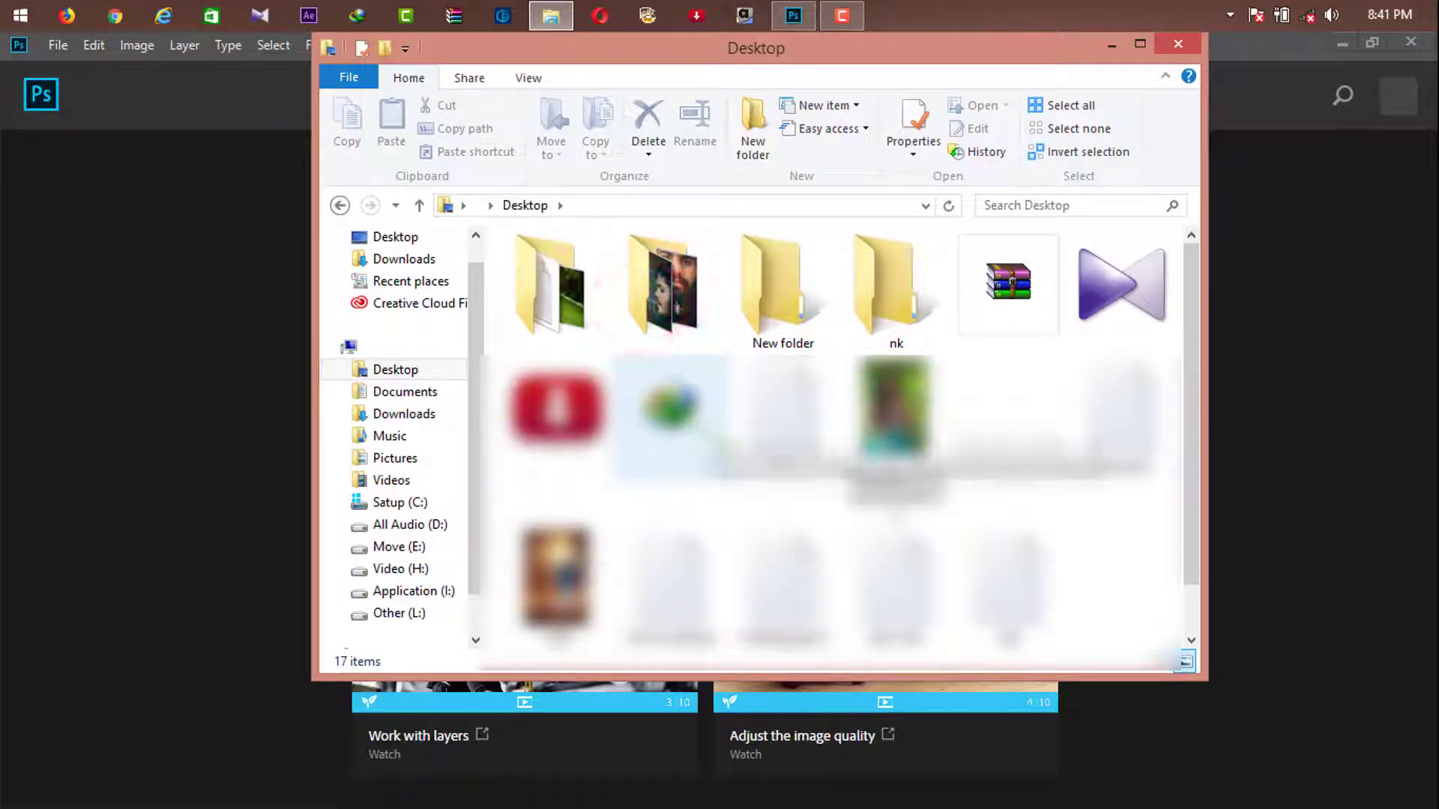
{"action": "double_click", "coordinate": [803, 290]}
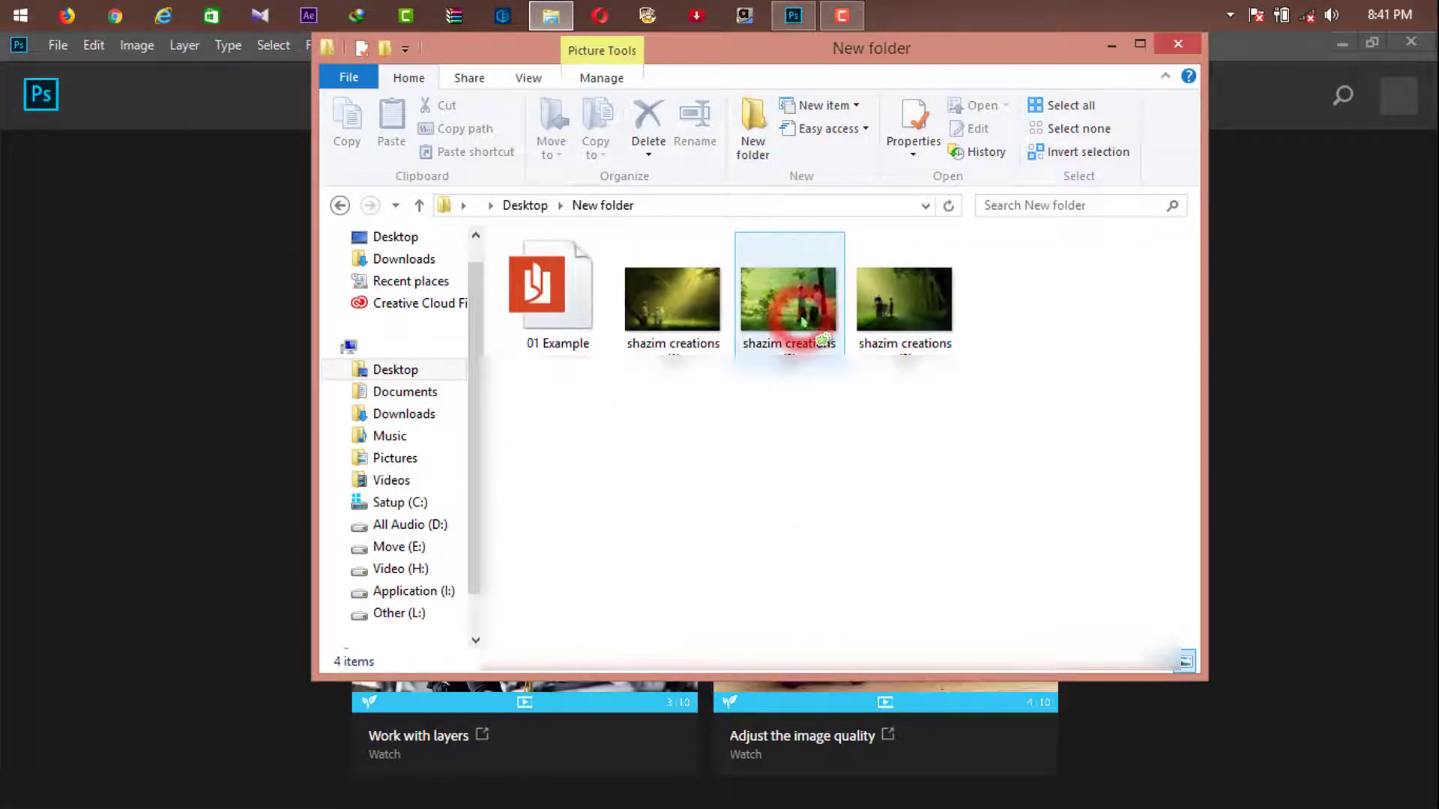
{"action": "right_click", "coordinate": [631, 472]}
{"action": "left_click", "coordinate": [667, 550]}
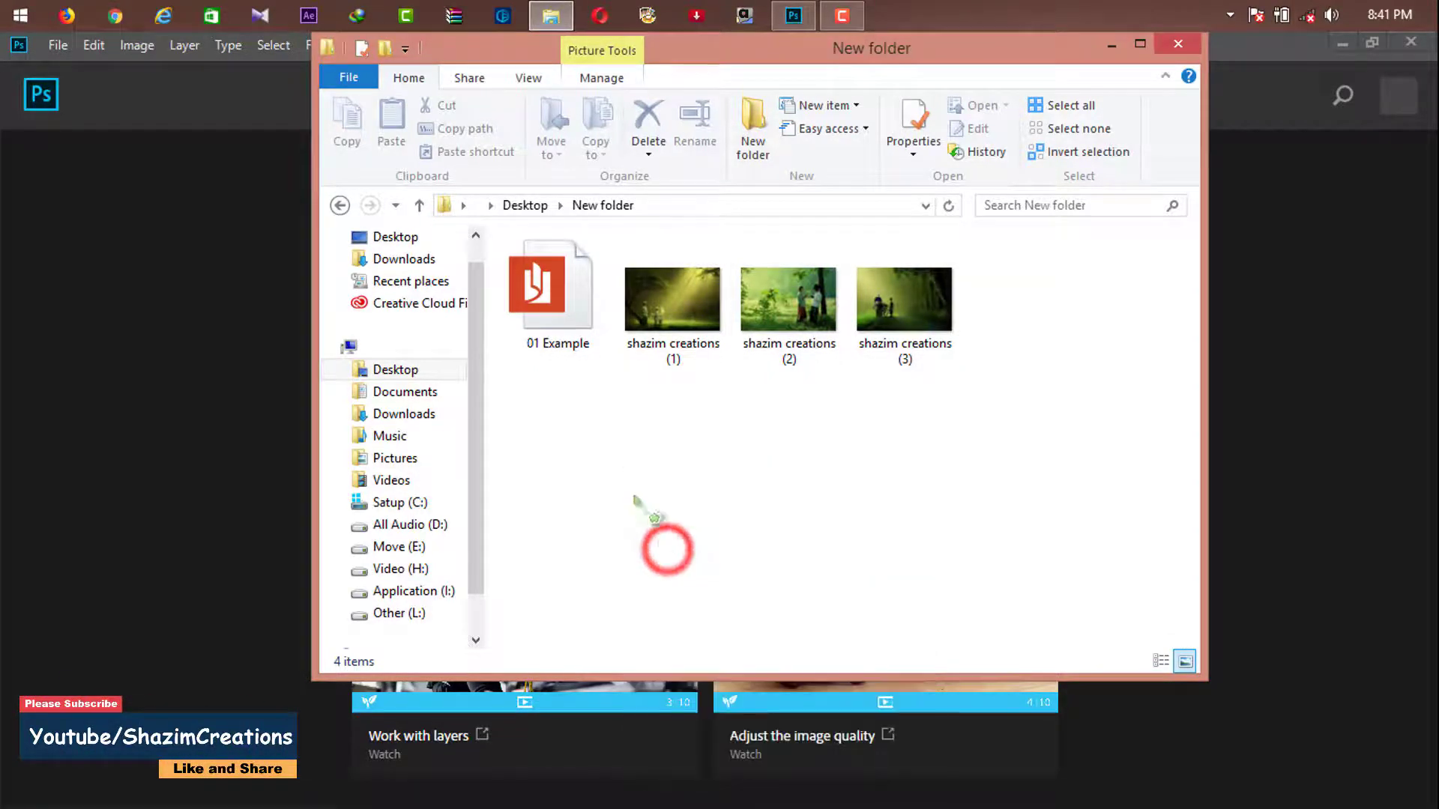
{"action": "right_click", "coordinate": [565, 282]}
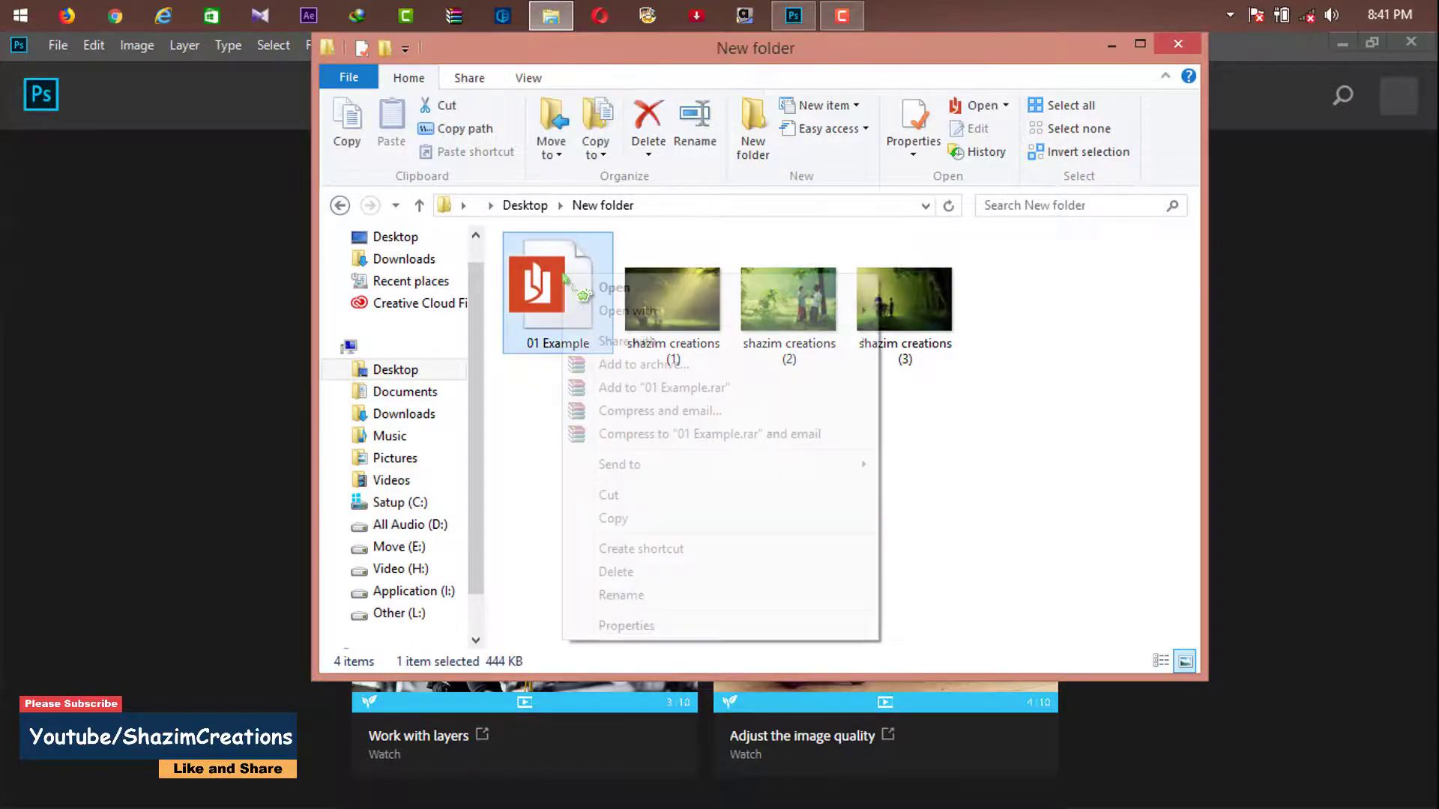
Step: Open the 01 Example PDF in Reader
{"action": "left_click", "coordinate": [735, 286]}
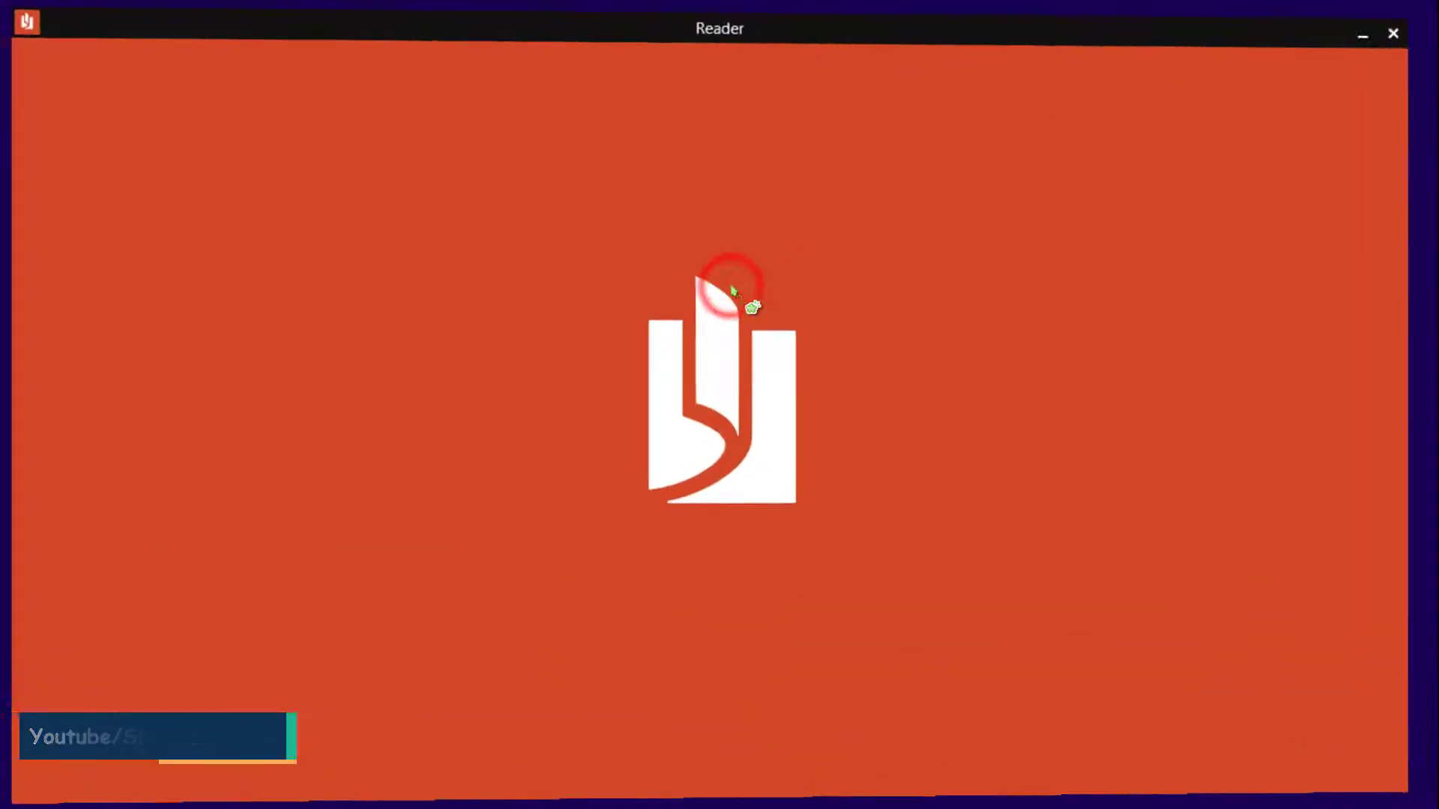